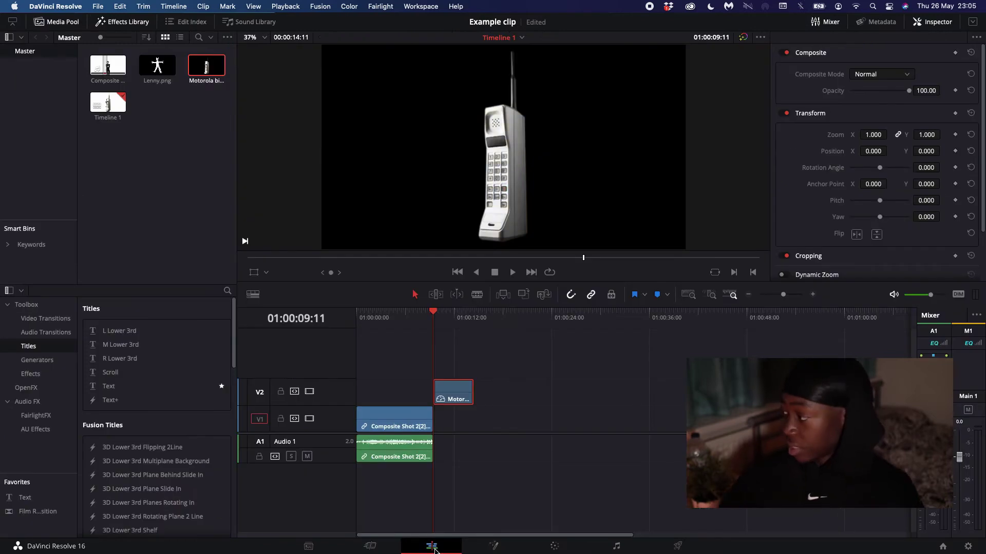
{"action": "mouse_move", "coordinate": [434, 322]}
{"action": "left_mouse_down"}
{"action": "mouse_move", "coordinate": [449, 324]}
{"action": "mouse_move", "coordinate": [417, 327]}
{"action": "mouse_move", "coordinate": [434, 326]}
{"action": "left_mouse_up"}
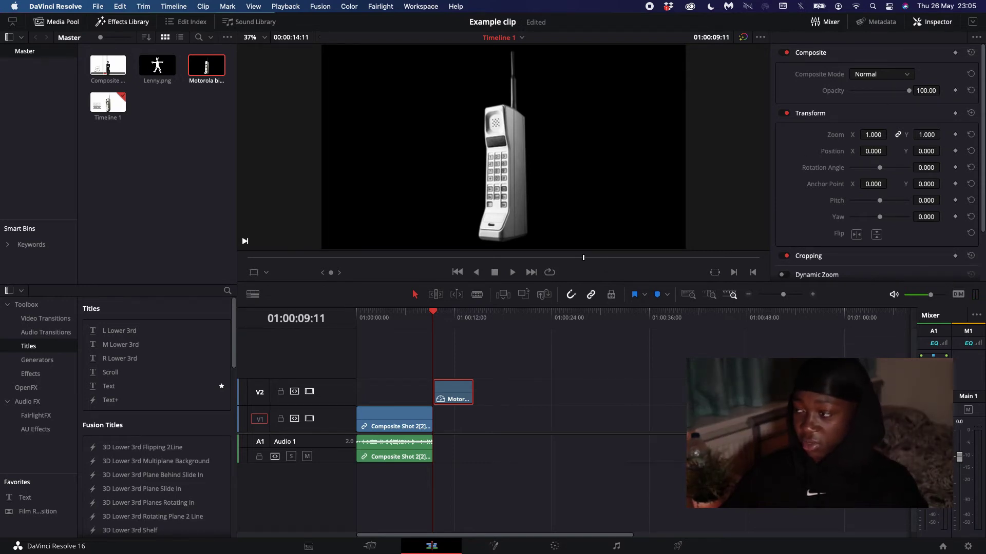
{"action": "mouse_move", "coordinate": [926, 167]}
{"action": "left_mouse_down"}
{"action": "mouse_move", "coordinate": [878, 167]}
{"action": "mouse_move", "coordinate": [943, 167]}
{"action": "mouse_move", "coordinate": [927, 169]}
{"action": "left_mouse_up"}
{"action": "left_click", "coordinate": [969, 168]}
{"action": "left_click", "coordinate": [970, 168]}
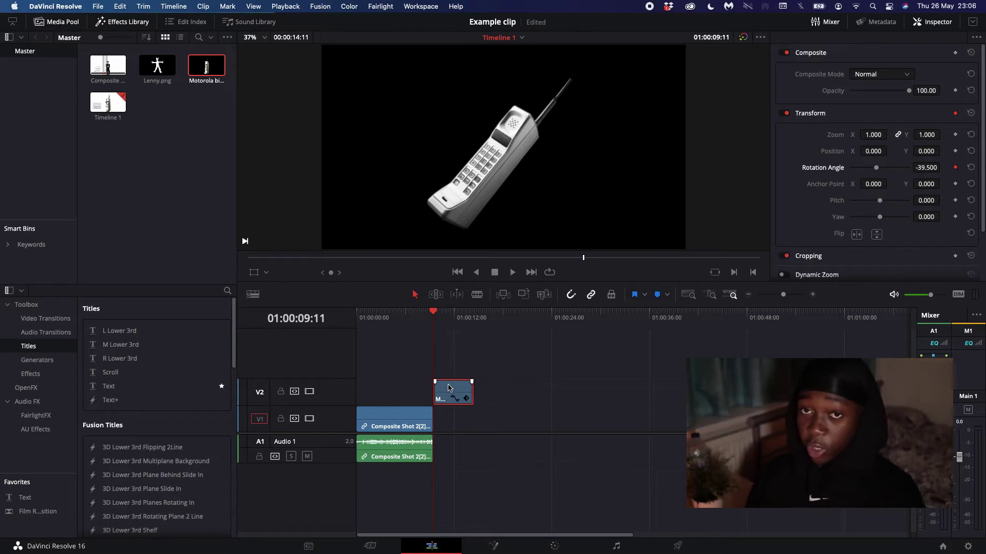
{"action": "left_click", "coordinate": [972, 169]}
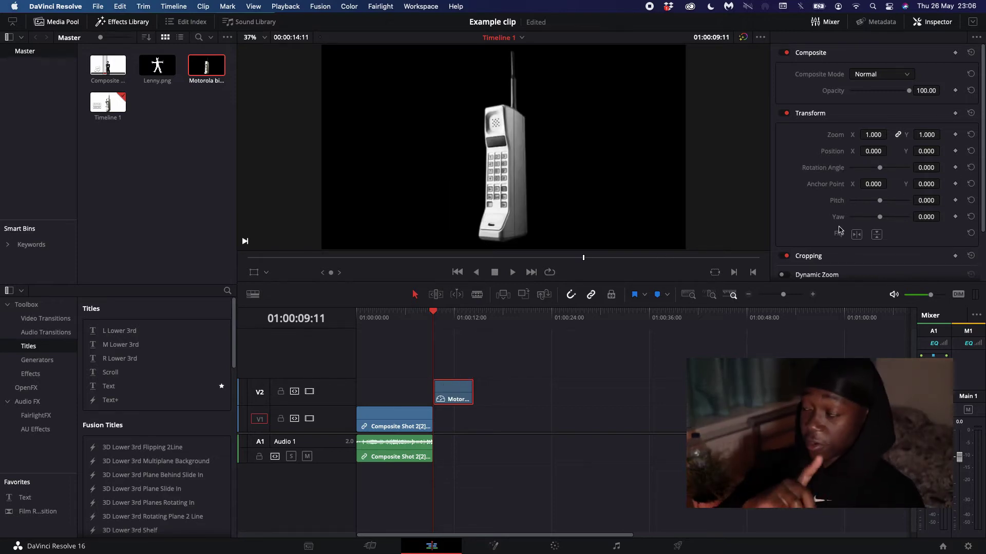
- Keyframe the phone clip's rotation angle from -50 at its start to -21.9 at its end and stack it above the composite shot
{"action": "left_click_drag", "start_coordinate": [470, 398], "coordinate": [507, 398]}
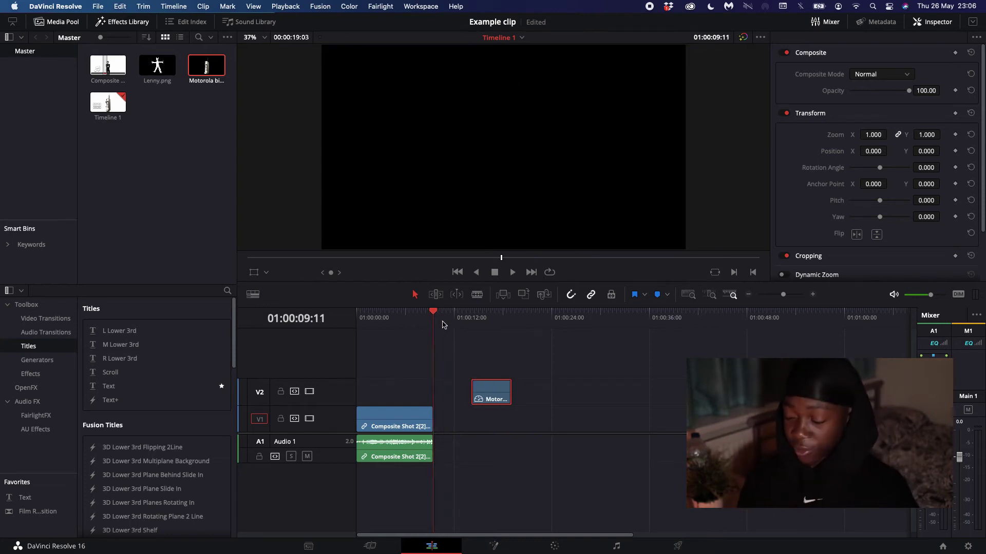
{"action": "left_click_drag", "start_coordinate": [442, 324], "coordinate": [442, 325]}
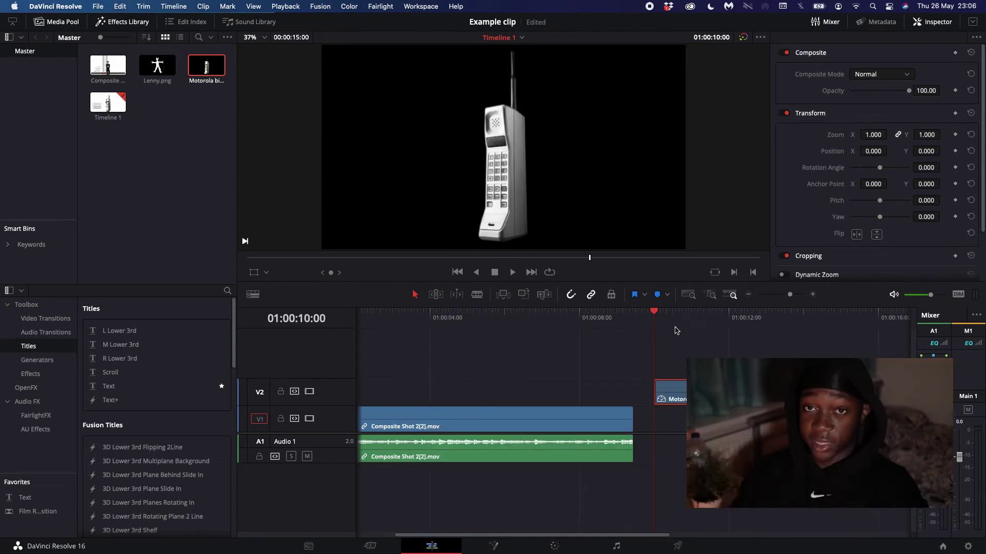
{"action": "left_click_drag", "start_coordinate": [738, 340], "coordinate": [837, 349]}
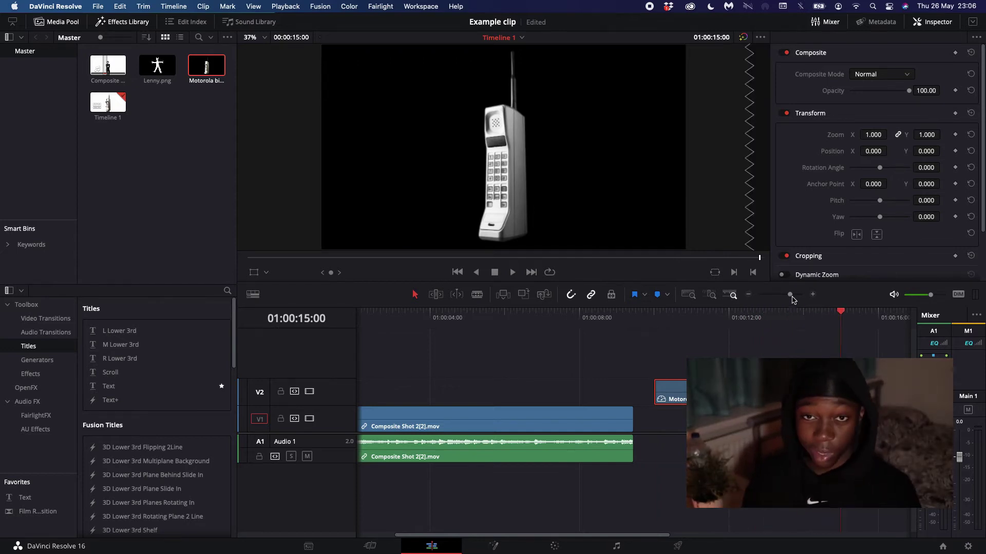
{"action": "left_click_drag", "start_coordinate": [791, 298], "coordinate": [784, 296]}
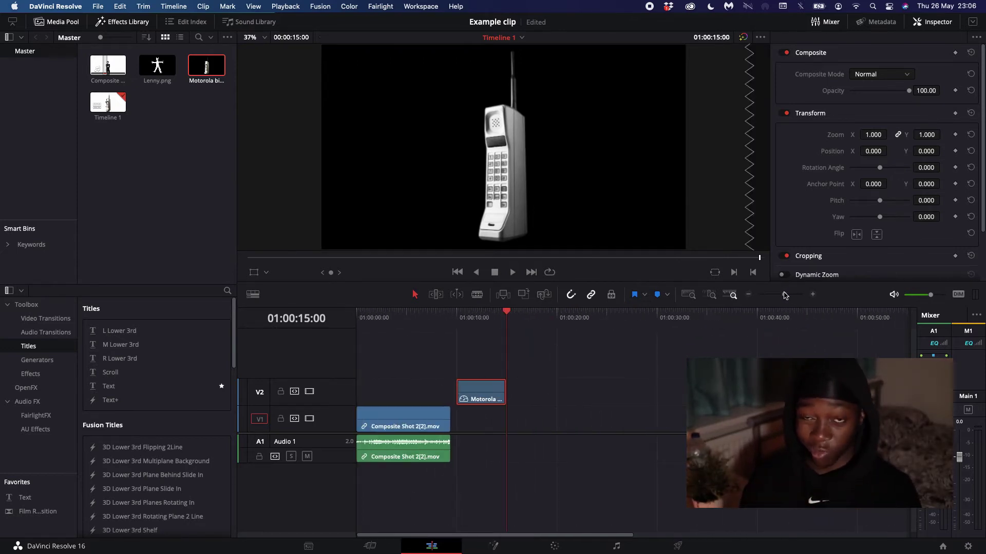
{"action": "left_click_drag", "start_coordinate": [409, 314], "coordinate": [439, 340]}
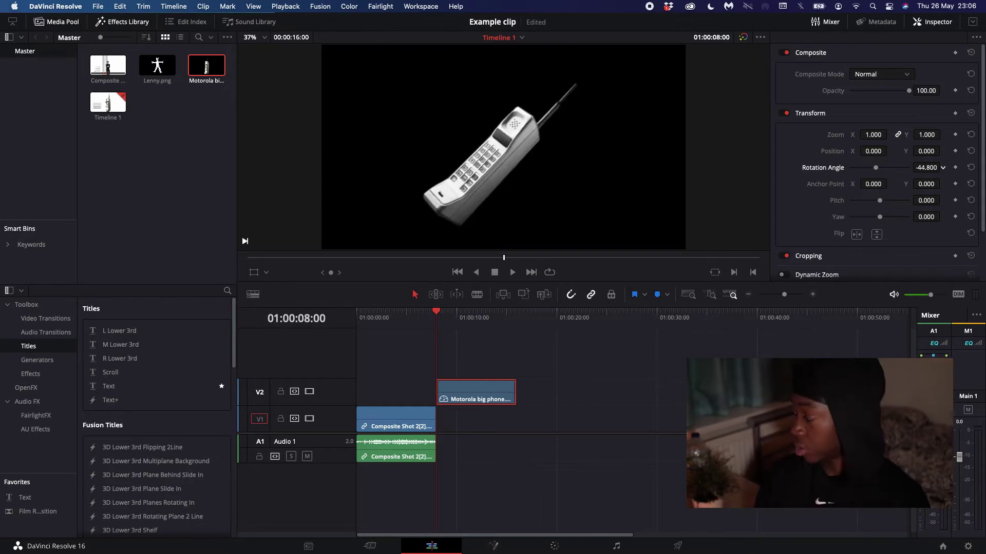
{"action": "mouse_move", "coordinate": [918, 167]}
{"action": "left_mouse_down"}
{"action": "mouse_move", "coordinate": [927, 167]}
{"action": "mouse_move", "coordinate": [919, 167]}
{"action": "left_mouse_up"}
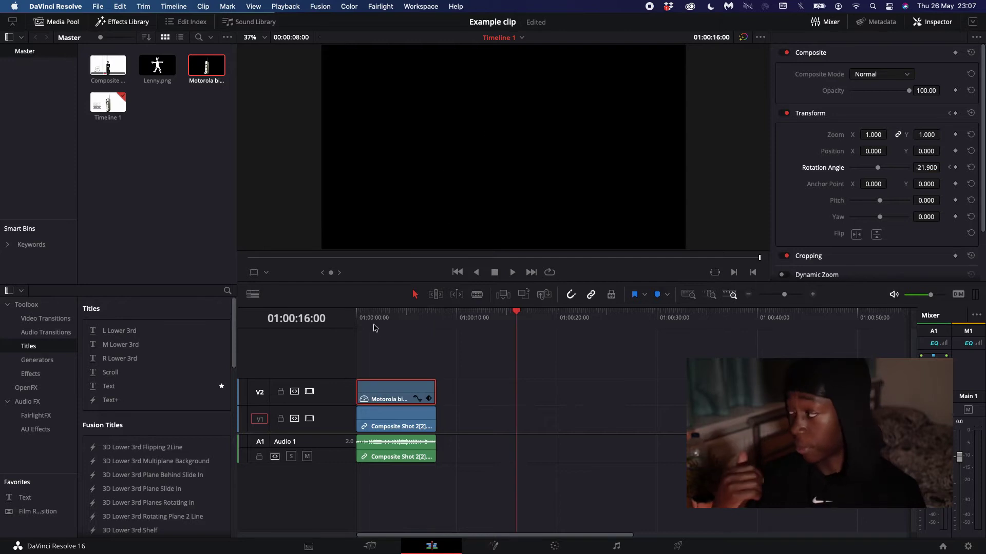
- Play back the phone's rotation animation from the start of the timeline
{"action": "left_click_drag", "start_coordinate": [374, 321], "coordinate": [363, 321]}
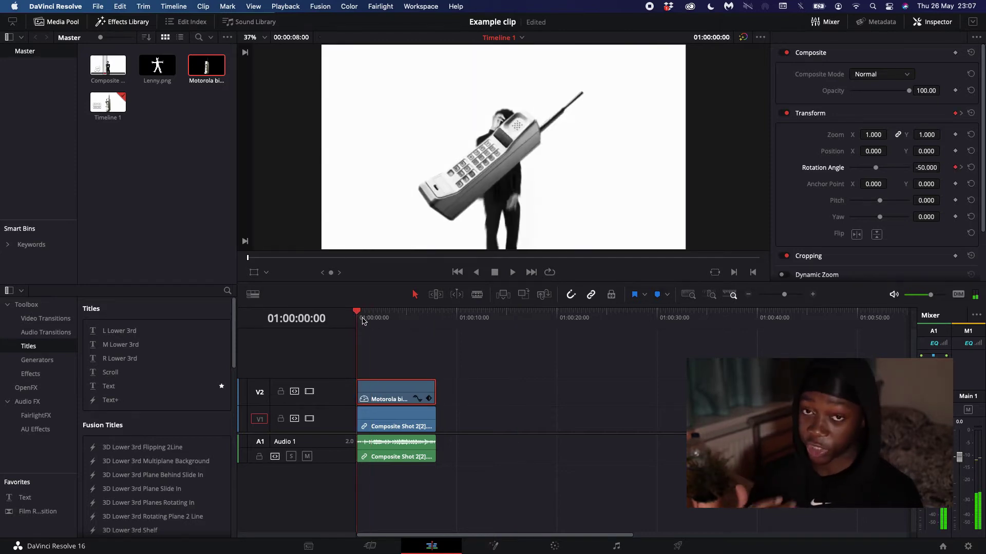
{"action": "key", "text": "space"}
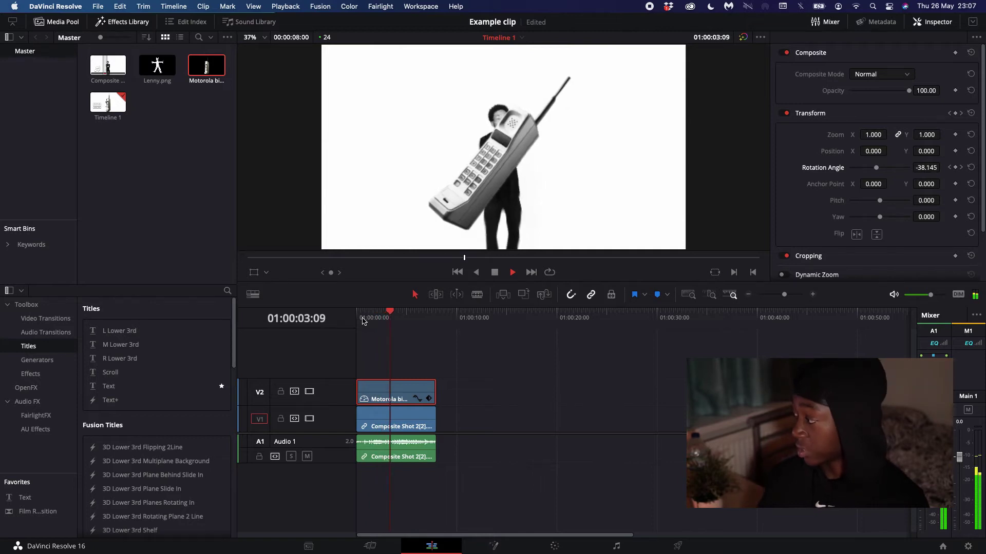
{"action": "key", "text": "space"}
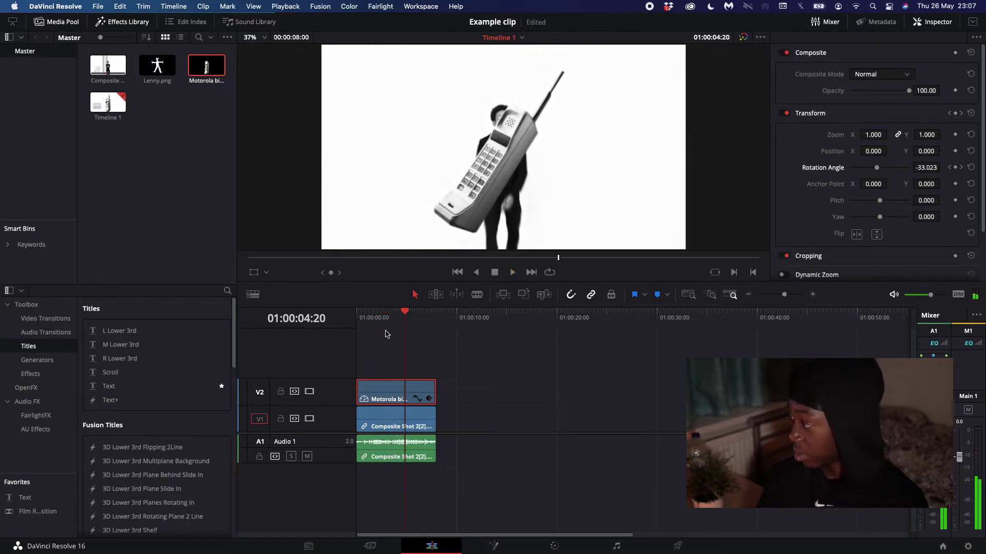
{"action": "left_click_drag", "start_coordinate": [386, 325], "coordinate": [355, 330]}
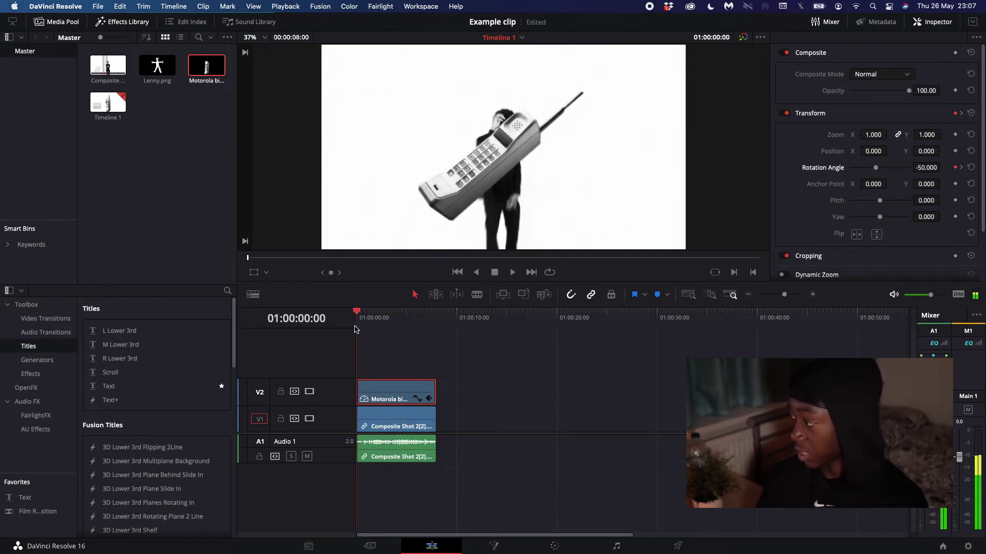
- Show the phone clip's keyframes, set the rotation angle at 01:00:08:00 to -35.7 and play back the result
{"action": "left_click", "coordinate": [429, 398]}
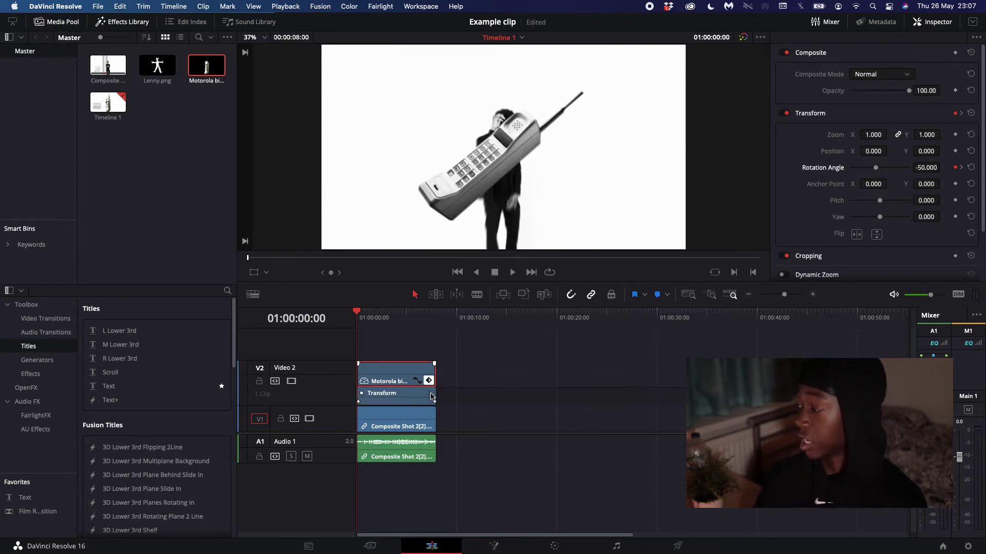
{"action": "left_click_drag", "start_coordinate": [426, 328], "coordinate": [436, 331]}
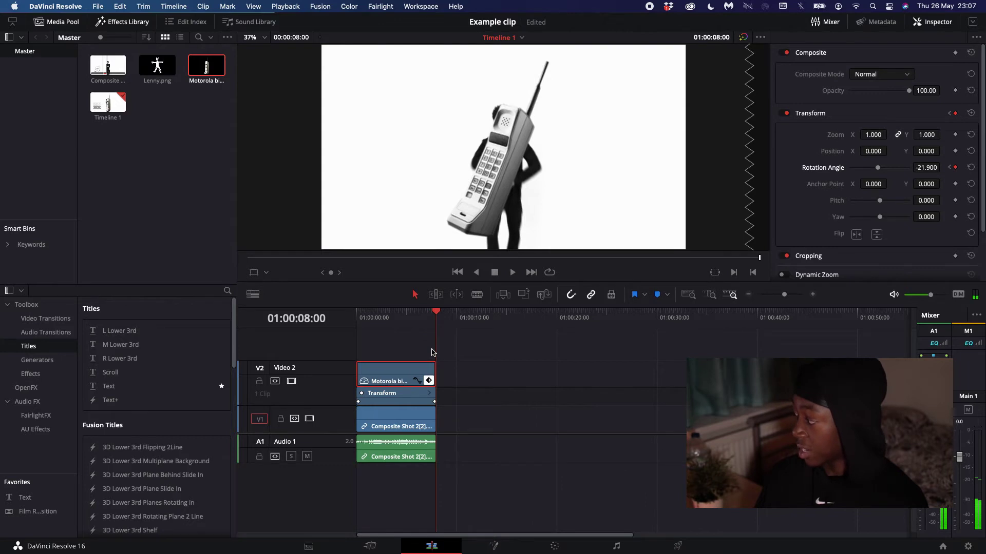
{"action": "key", "text": "super+s"}
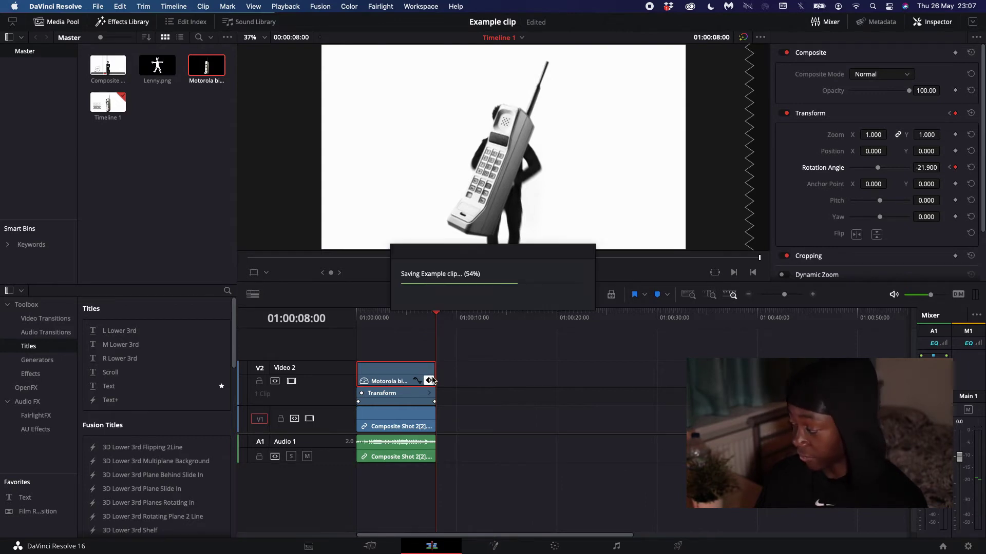
{"action": "left_click_drag", "start_coordinate": [925, 168], "coordinate": [870, 167]}
{"action": "left_click", "coordinate": [381, 314]}
{"action": "key", "text": "space"}
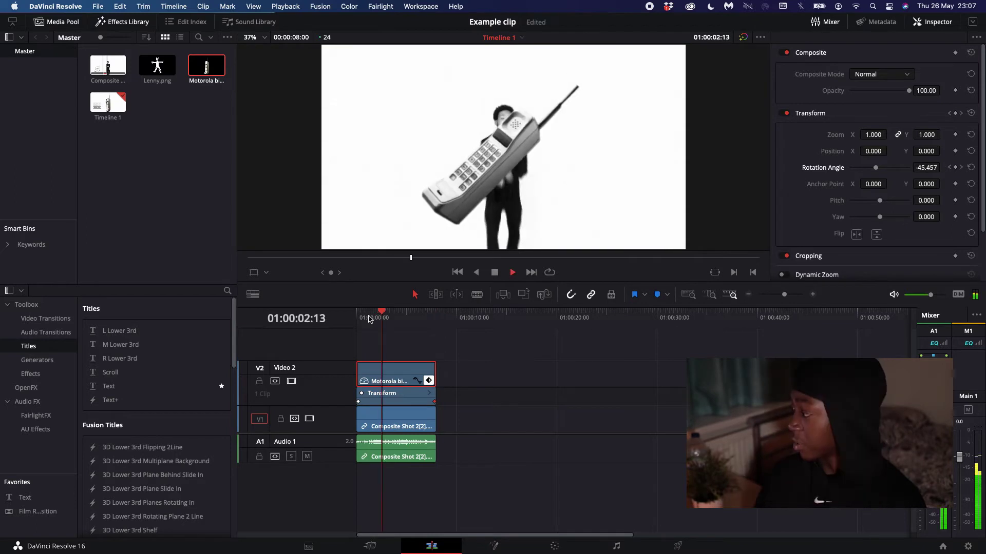
{"action": "key", "text": "space"}
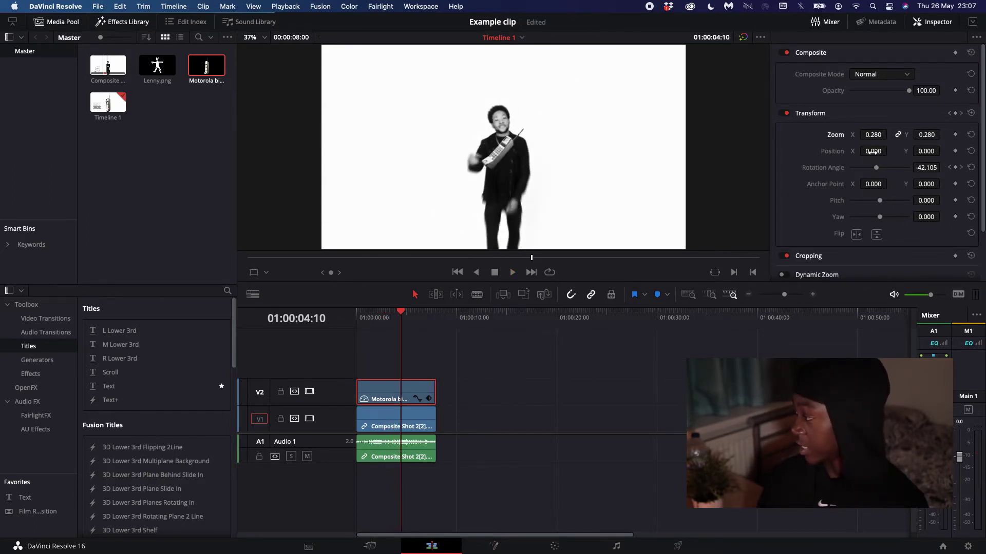
- Shrink the phone to a zoom of 0.280 and set its X position to 139
{"action": "left_click_drag", "start_coordinate": [889, 150], "coordinate": [910, 150]}
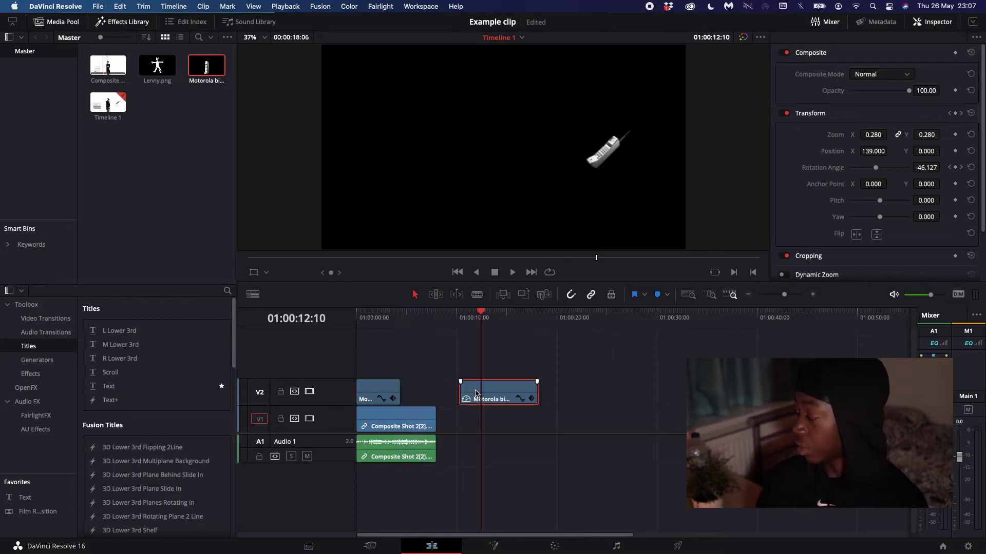
{"action": "key", "text": "super+z"}
{"action": "key", "text": "super+z"}
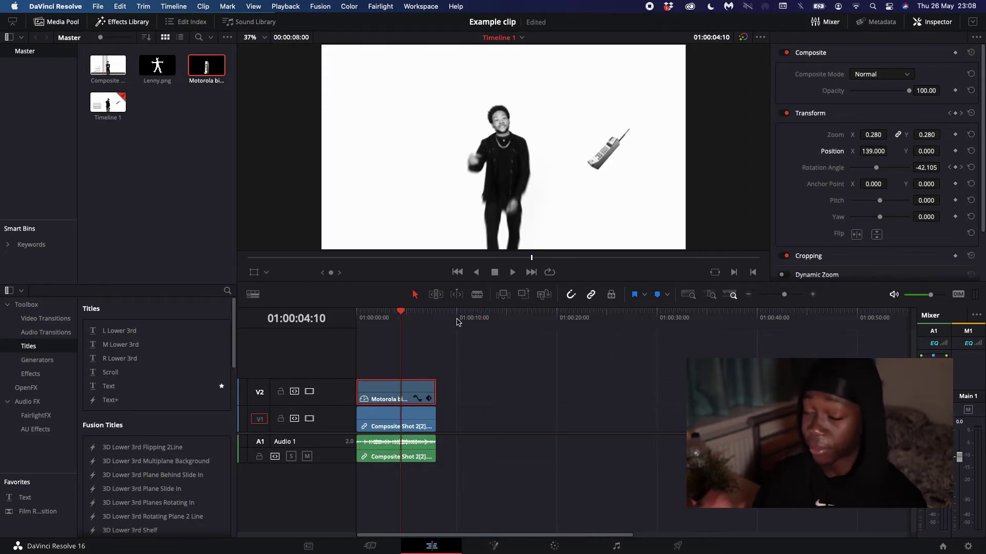
- Paste a copy of the phone clip and stack it on V3, aligned with the original phone clip
{"action": "left_click", "coordinate": [447, 342]}
{"action": "key", "text": "ctrl+v"}
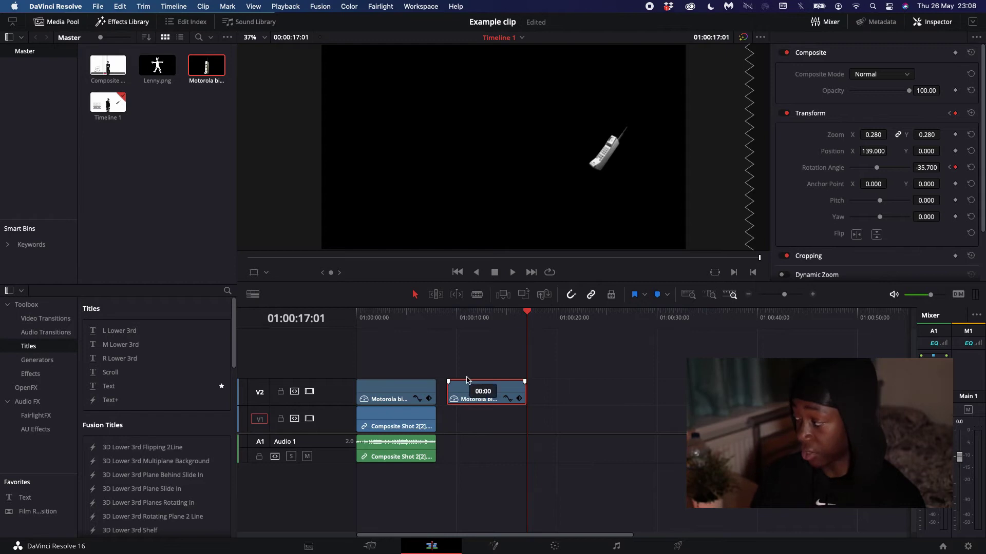
{"action": "left_click_drag", "start_coordinate": [460, 387], "coordinate": [378, 362]}
- Flip the V3 phone horizontally and vertically, and set its zoom to 1.320 and its position to X -200, Y 52
{"action": "left_click", "coordinate": [377, 330]}
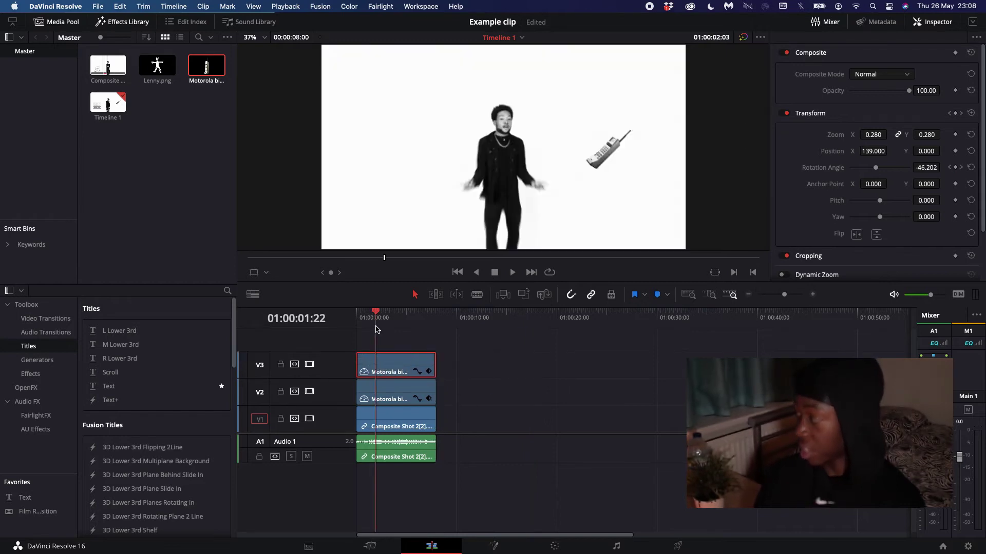
{"action": "left_click", "coordinate": [857, 235]}
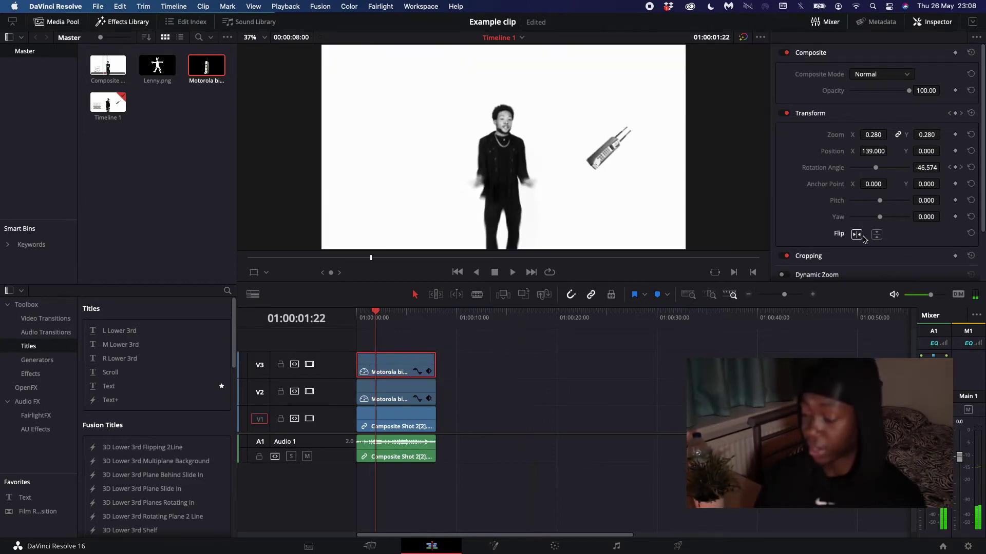
{"action": "left_click", "coordinate": [874, 236]}
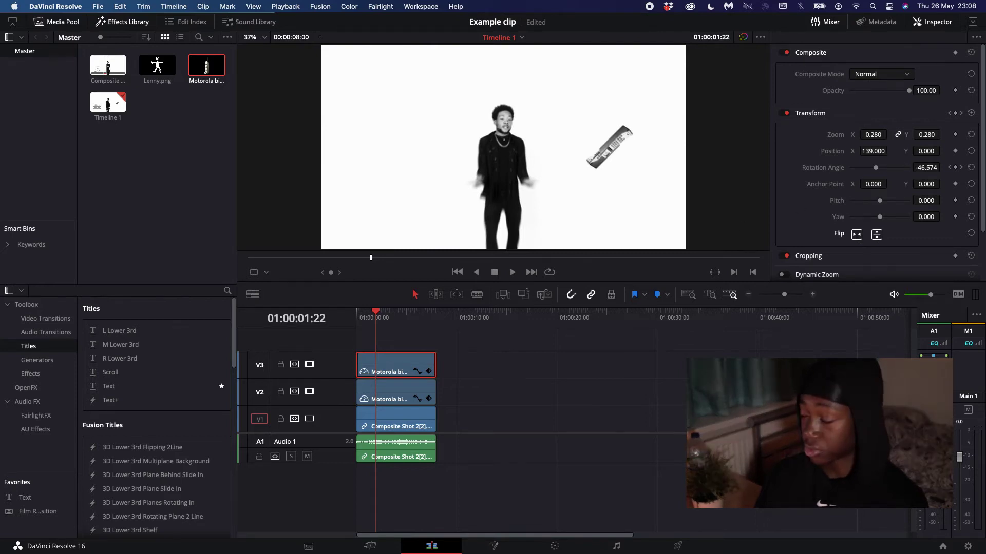
{"action": "left_click_drag", "start_coordinate": [873, 151], "coordinate": [714, 151]}
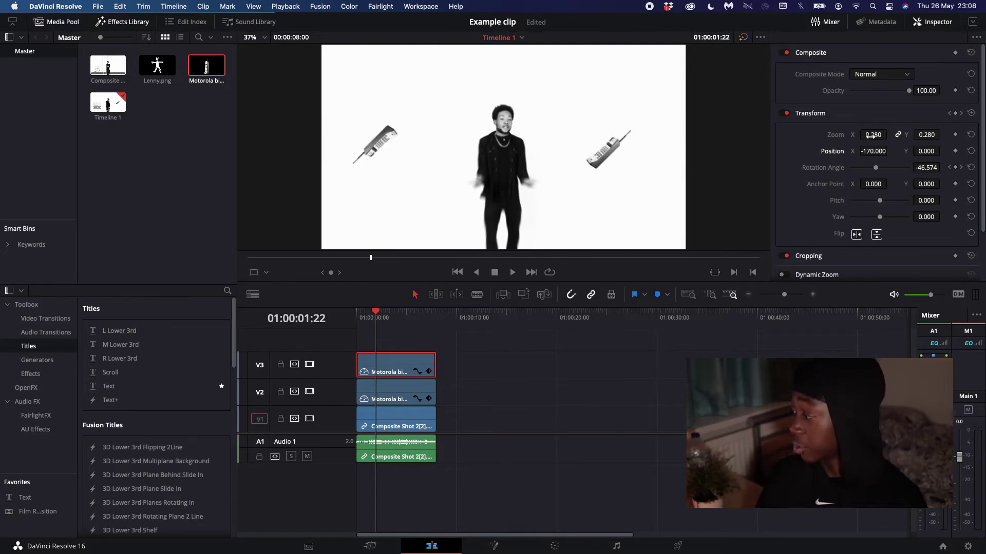
{"action": "left_click_drag", "start_coordinate": [871, 136], "coordinate": [953, 151]}
- Set the V3 phone's rotation angle to -30.4 at its start and adjust its rotation keyframe at 01:00:08:00
{"action": "left_click_drag", "start_coordinate": [922, 167], "coordinate": [931, 168]}
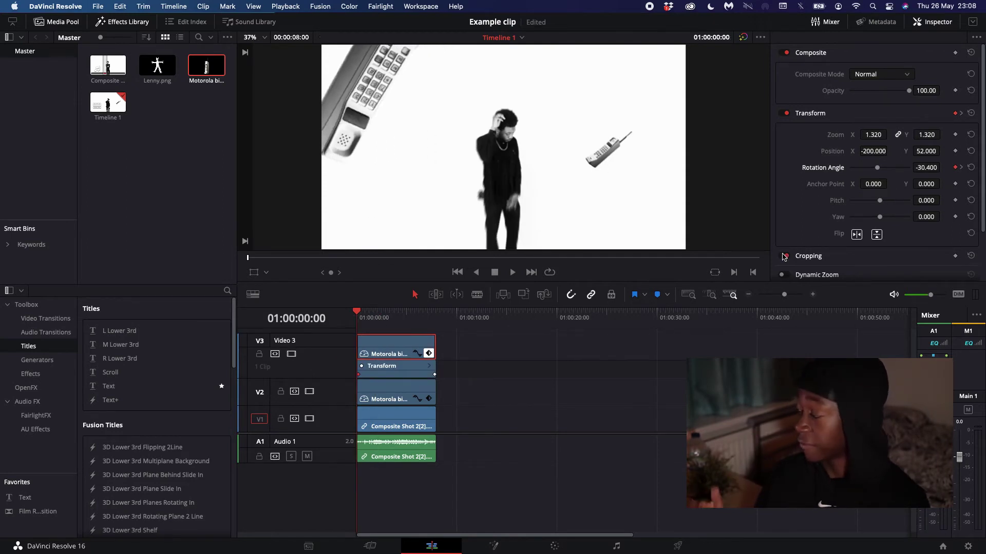
{"action": "left_click_drag", "start_coordinate": [408, 322], "coordinate": [436, 323]}
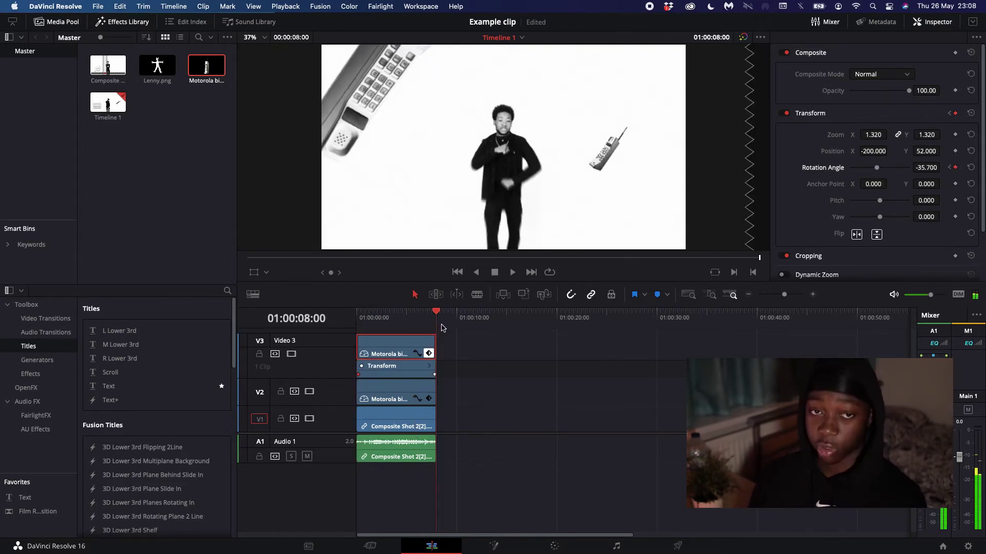
{"action": "left_click_drag", "start_coordinate": [927, 167], "coordinate": [942, 168]}
{"action": "left_click_drag", "start_coordinate": [437, 328], "coordinate": [410, 329]}
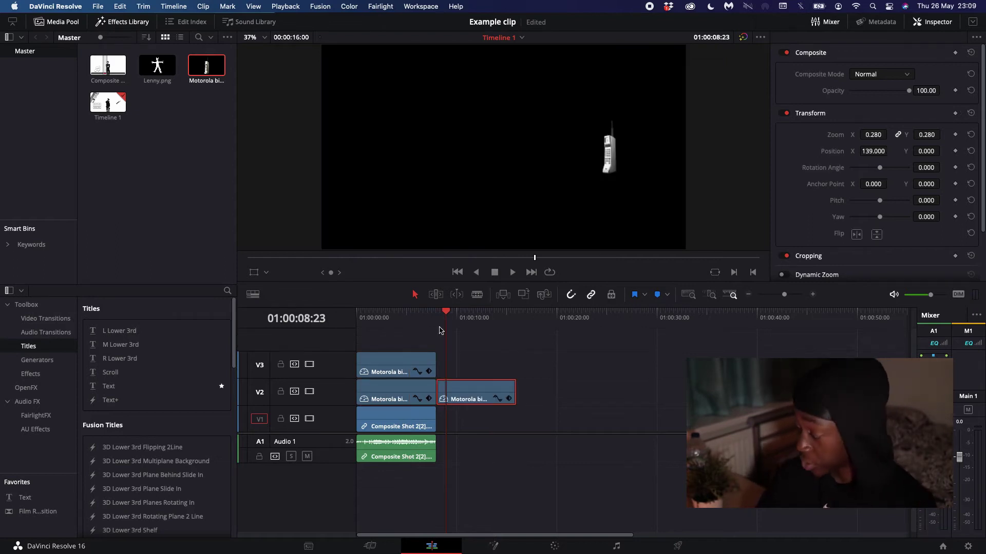
- Keyframe the third phone clip's rotation angle from 11.3 at 01:00:08:00 to 41.2 at 01:00:16:00
{"action": "left_click", "coordinate": [955, 168]}
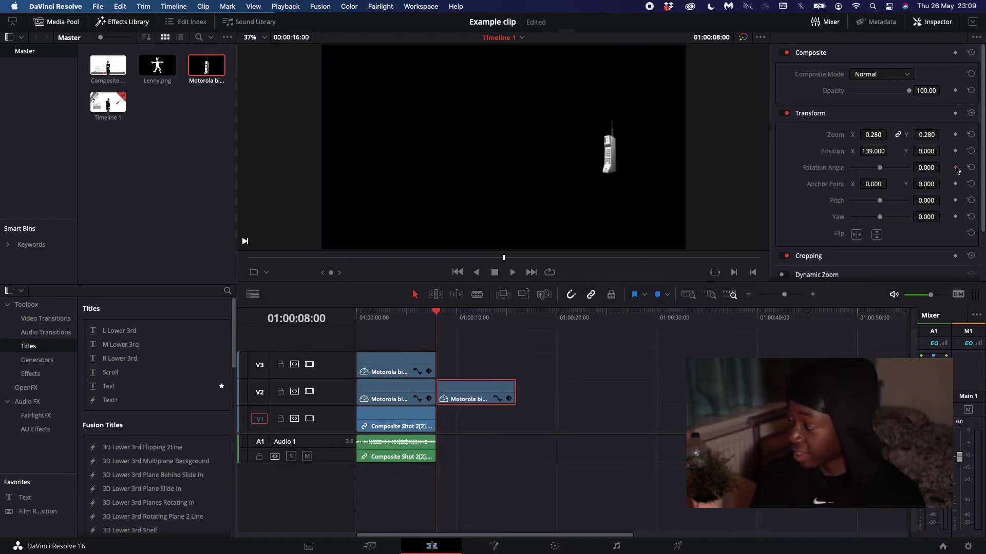
{"action": "left_click_drag", "start_coordinate": [926, 167], "coordinate": [943, 167]}
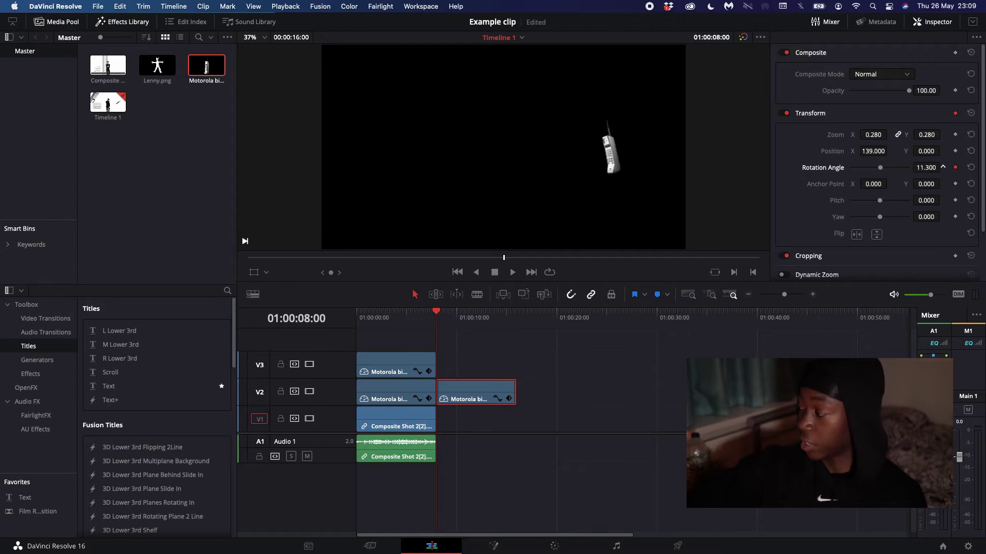
{"action": "left_click_drag", "start_coordinate": [713, 257], "coordinate": [759, 257]}
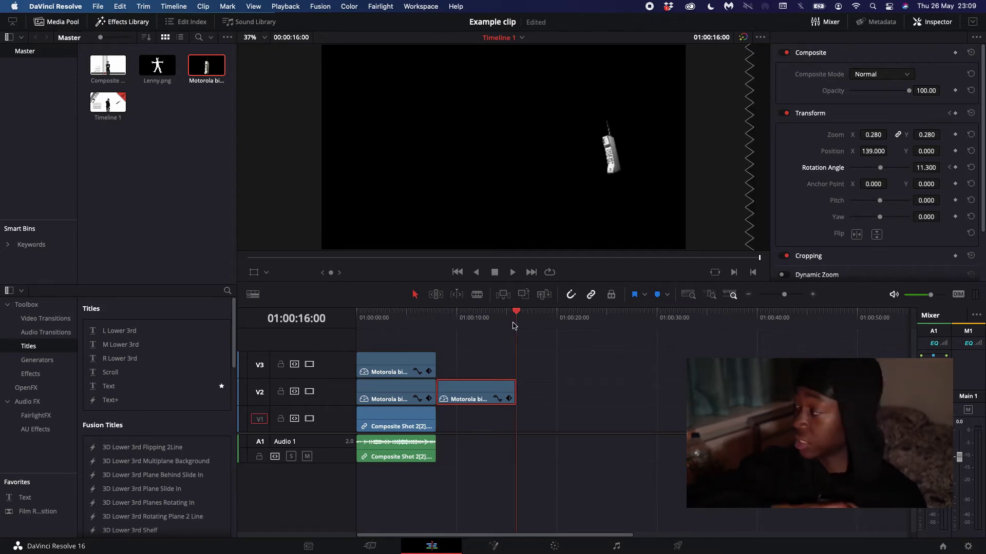
{"action": "left_click_drag", "start_coordinate": [926, 167], "coordinate": [943, 167]}
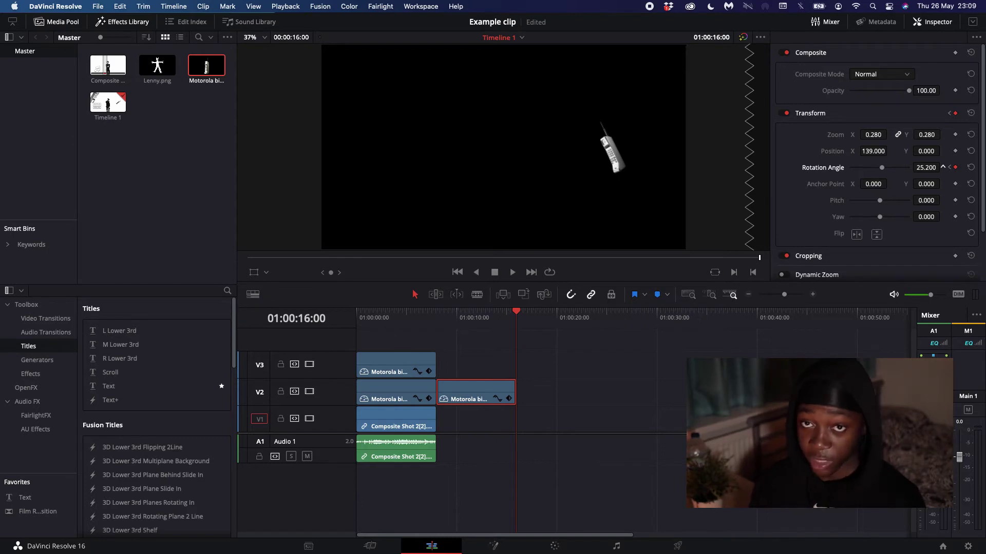
{"action": "left_click_drag", "start_coordinate": [942, 168], "coordinate": [956, 167]}
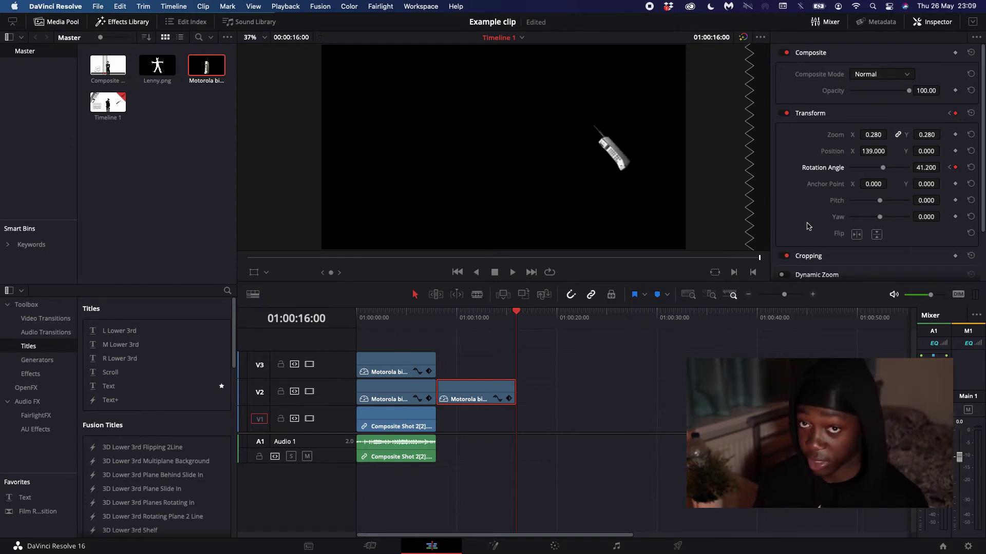
- Stack the third phone clip on V4 from the timeline's start, and set its zoom to 0.230 and its X position to -76
{"action": "left_click_drag", "start_coordinate": [453, 391], "coordinate": [386, 324]}
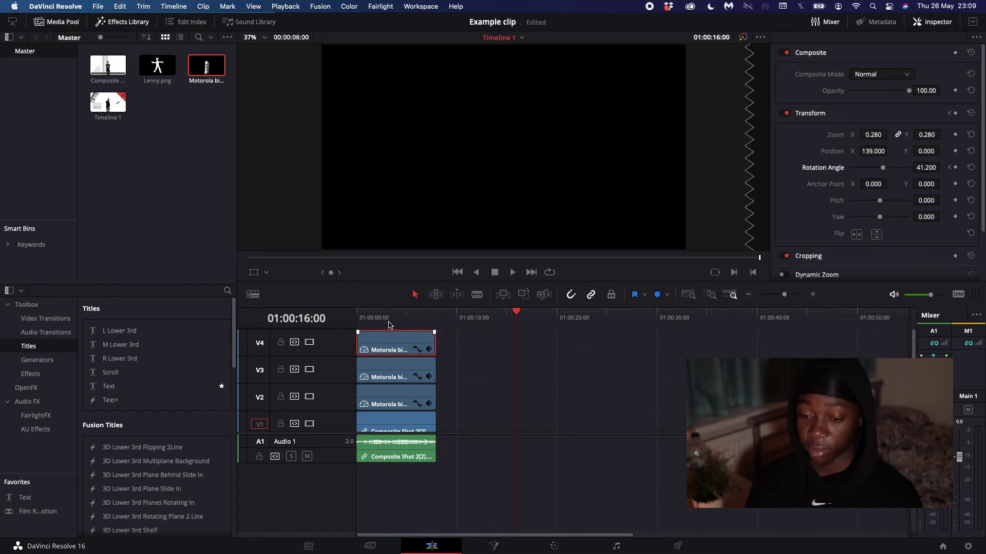
{"action": "left_click", "coordinate": [386, 316]}
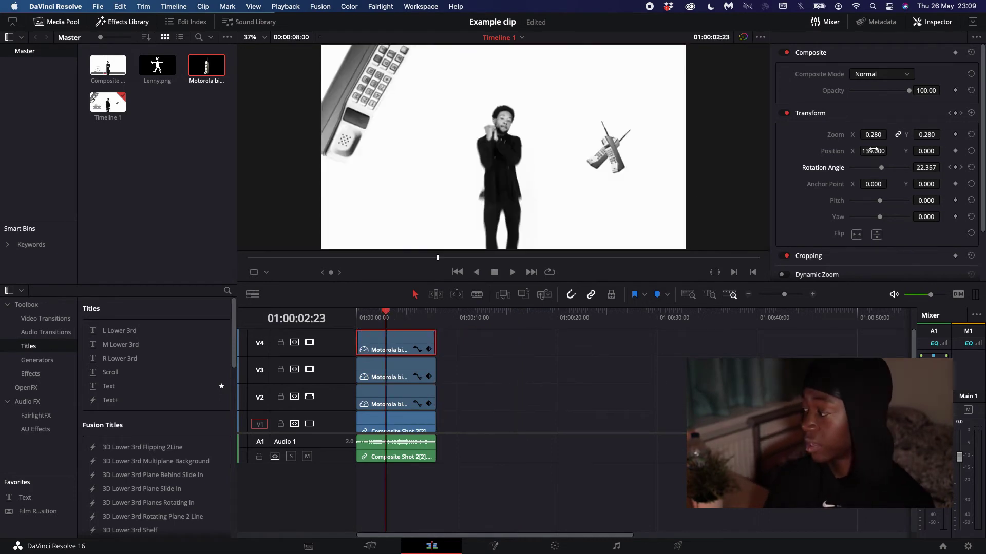
{"action": "left_click_drag", "start_coordinate": [873, 153], "coordinate": [883, 135]}
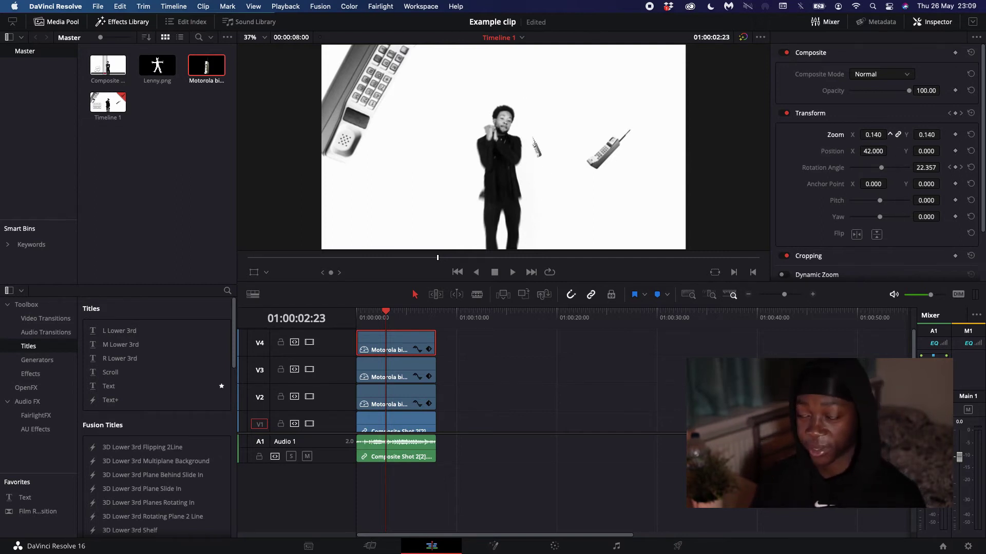
{"action": "left_click_drag", "start_coordinate": [890, 150], "coordinate": [890, 151]}
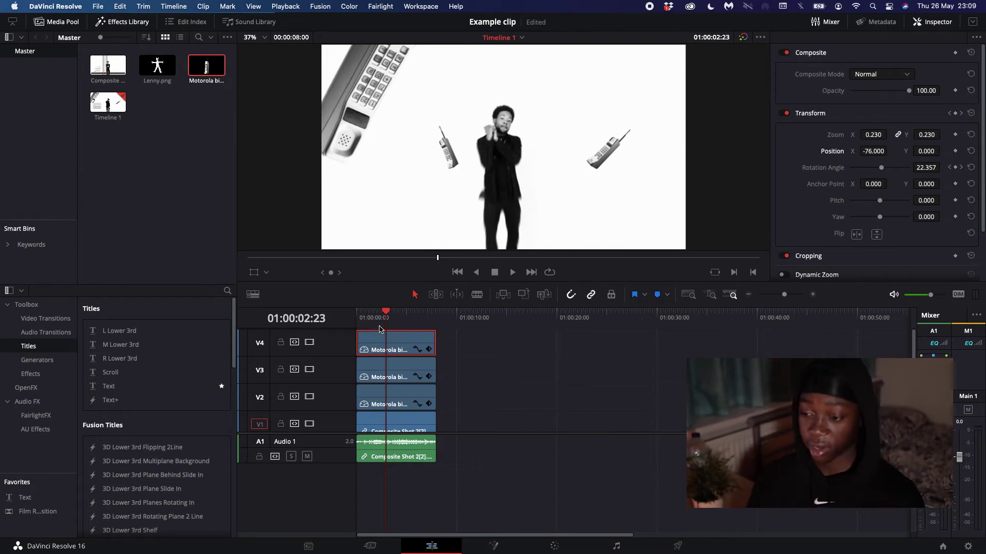
- Preview the animation from the start, and set the V4 phone's zoom to 0.100 and its Y position to 36
{"action": "left_click_drag", "start_coordinate": [380, 329], "coordinate": [361, 325]}
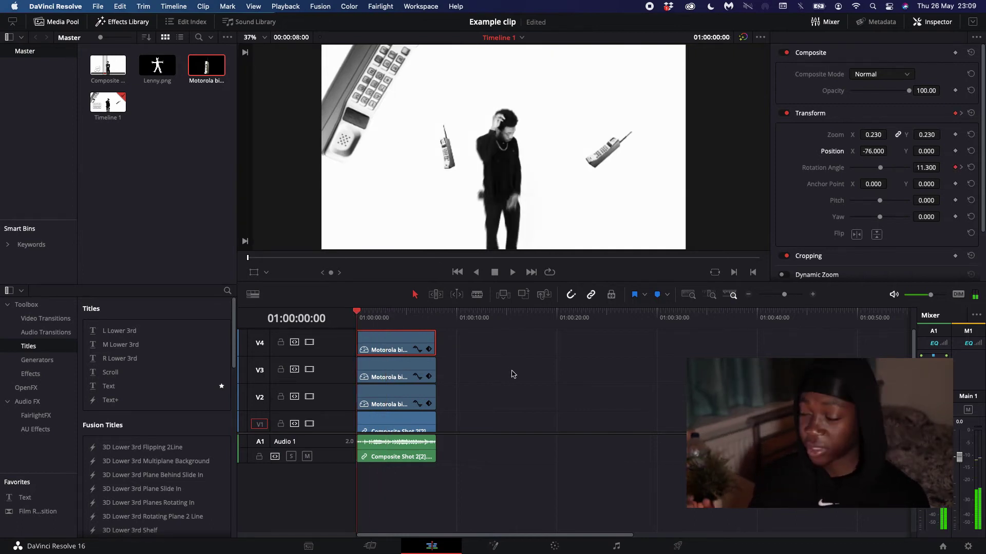
{"action": "key", "text": "space"}
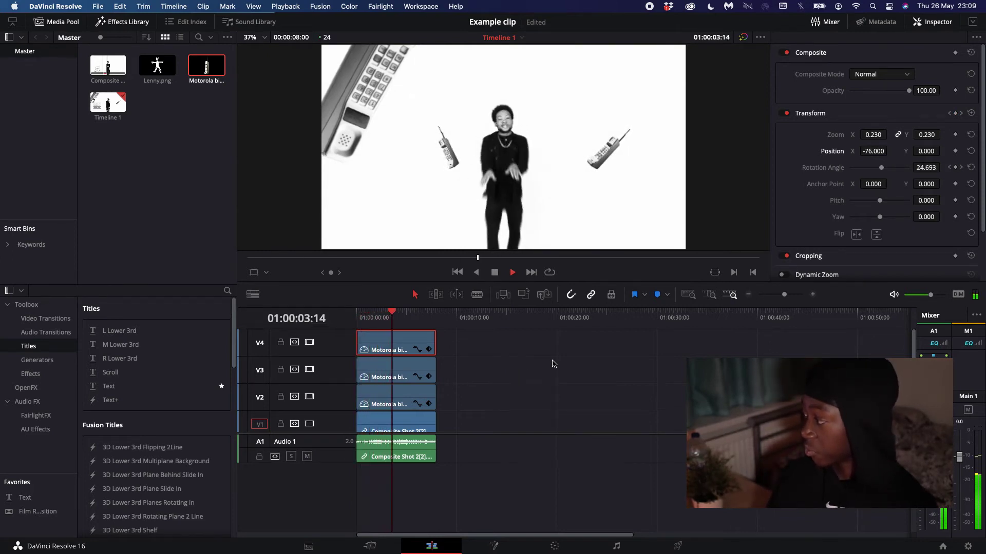
{"action": "key", "text": "space"}
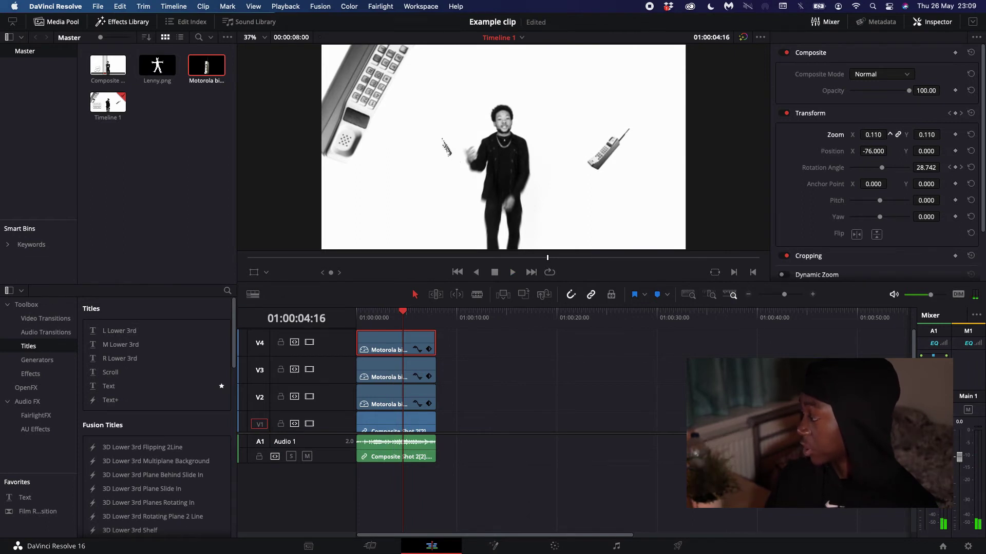
{"action": "left_click_drag", "start_coordinate": [890, 134], "coordinate": [884, 134]}
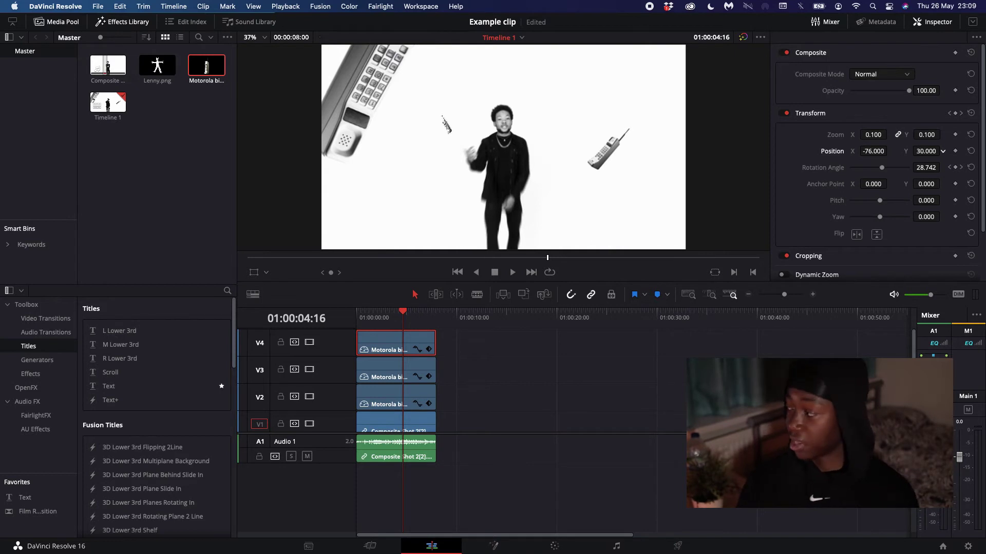
- Play the timeline from the start to review the motion and placement of the three phones
{"action": "left_click", "coordinate": [359, 313]}
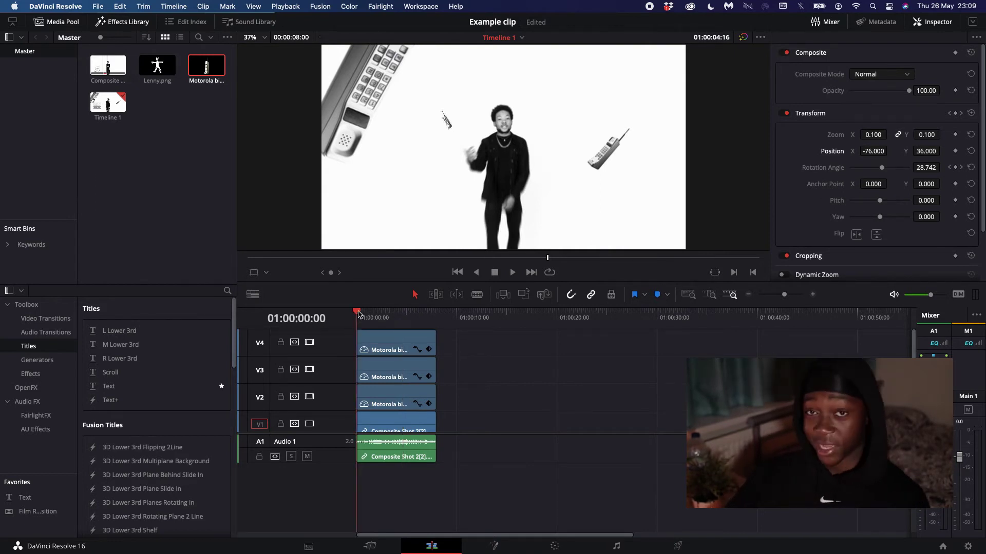
{"action": "key", "text": "space"}
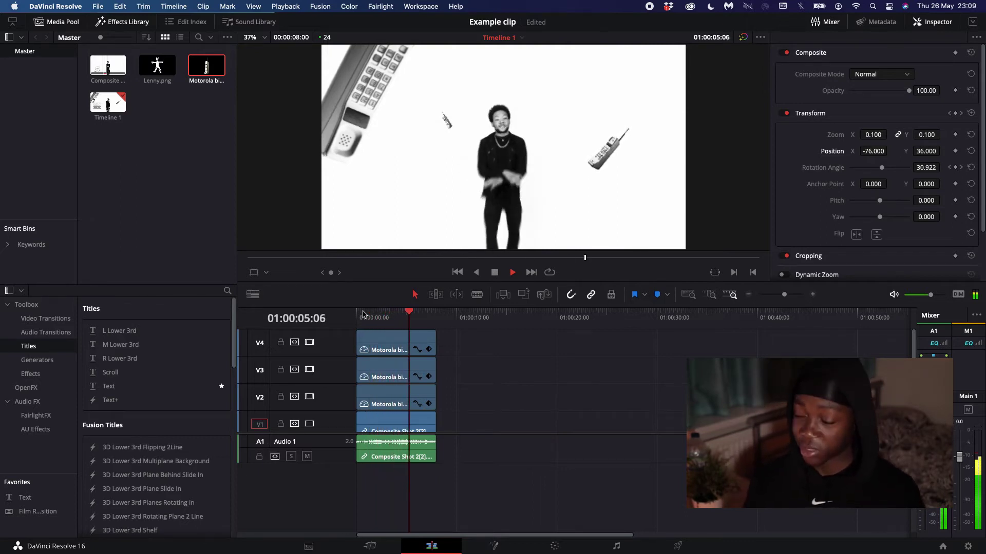
{"action": "left_click_drag", "start_coordinate": [401, 318], "coordinate": [365, 324]}
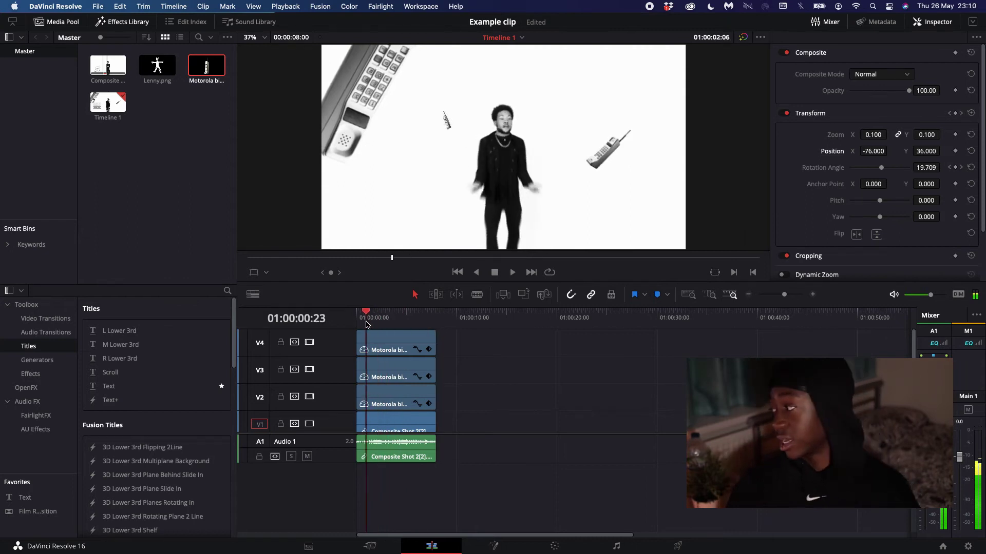
{"action": "key", "text": "space"}
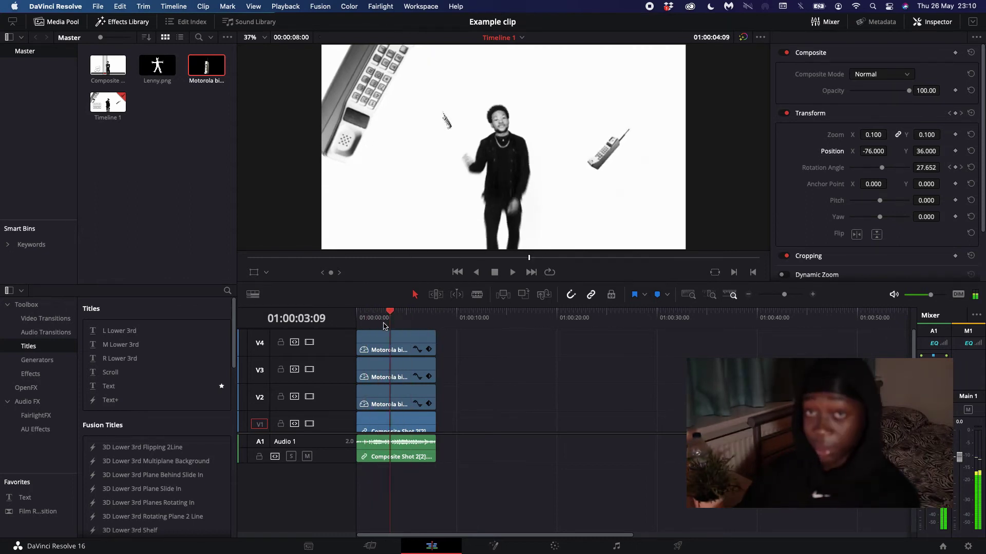
- Smooth the V4 phone's rotation curve by easing its end keyframe and its start keyframe
{"action": "left_click", "coordinate": [418, 350]}
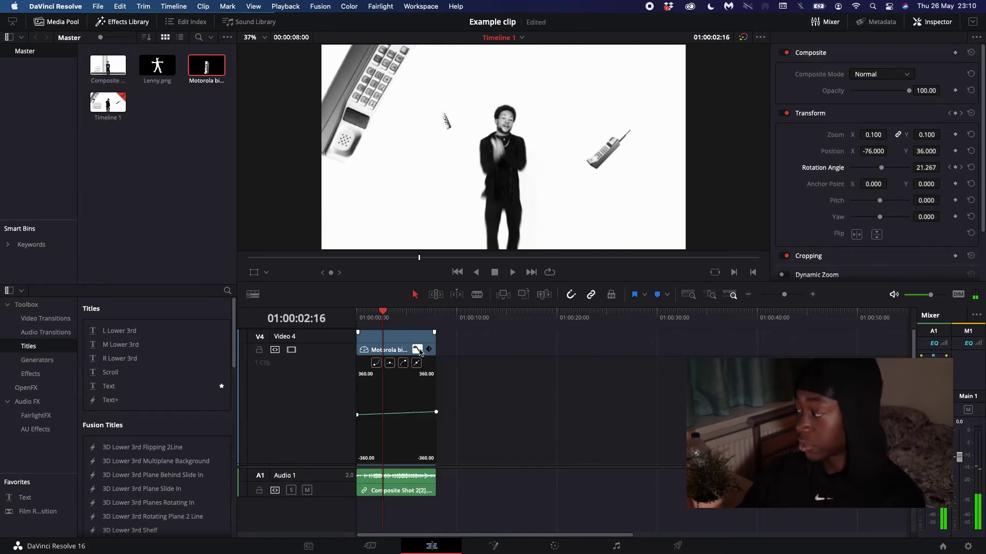
{"action": "left_click", "coordinate": [435, 412]}
{"action": "left_click", "coordinate": [403, 363]}
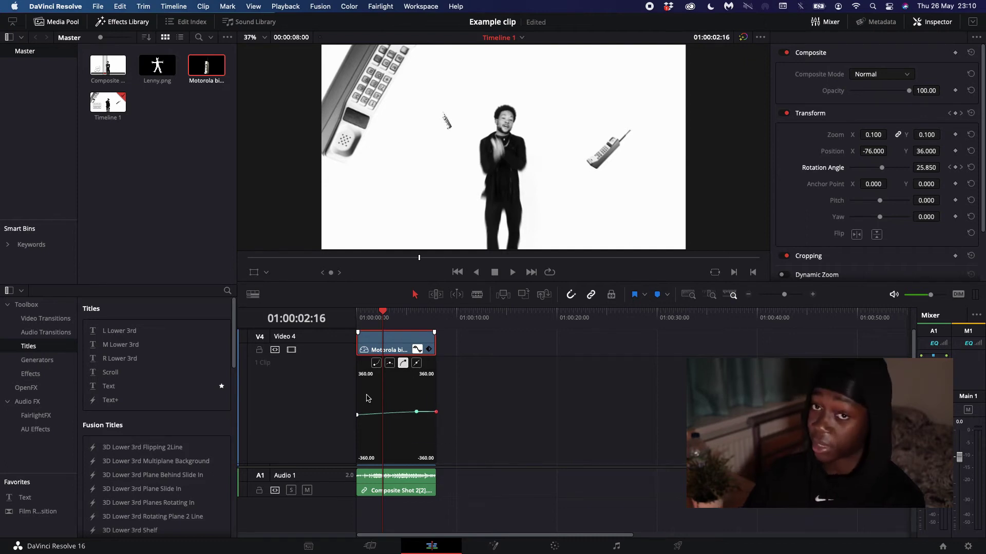
{"action": "left_click", "coordinate": [357, 415]}
{"action": "left_click", "coordinate": [376, 363]}
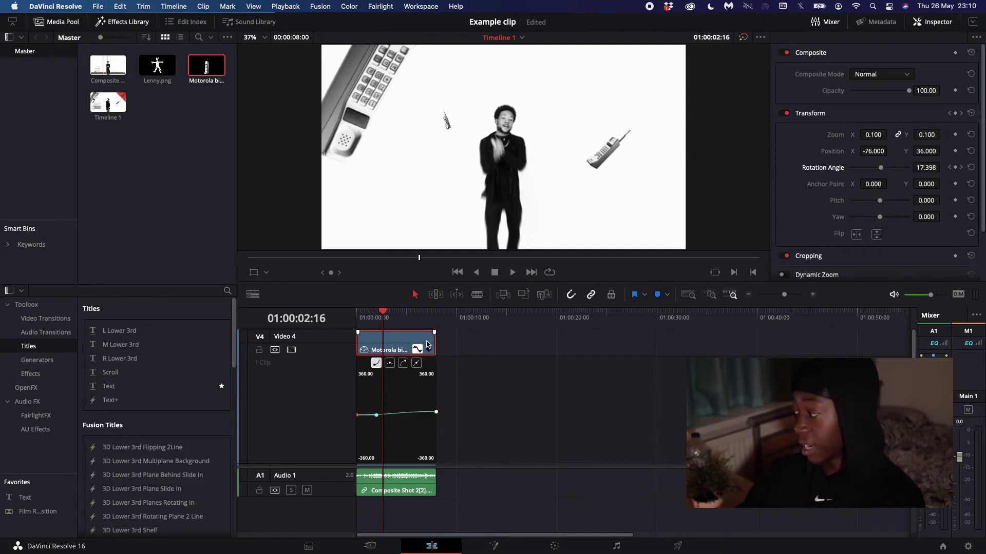
{"action": "left_click", "coordinate": [417, 350]}
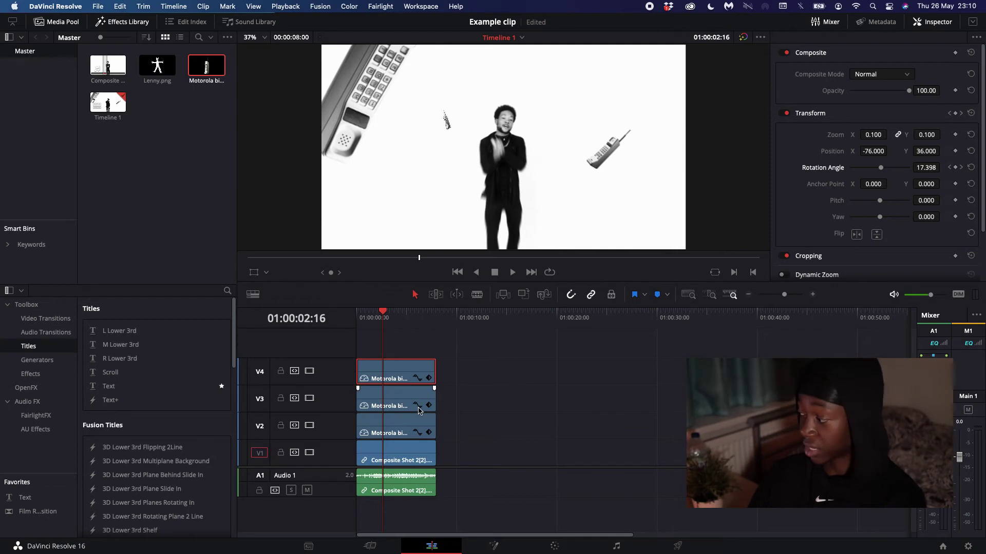
- Ease the V3 phone's end rotation keyframe and set its rotation angle at 01:00:08:00 to about -18.7
{"action": "left_click", "coordinate": [417, 406]}
{"action": "left_click", "coordinate": [435, 316]}
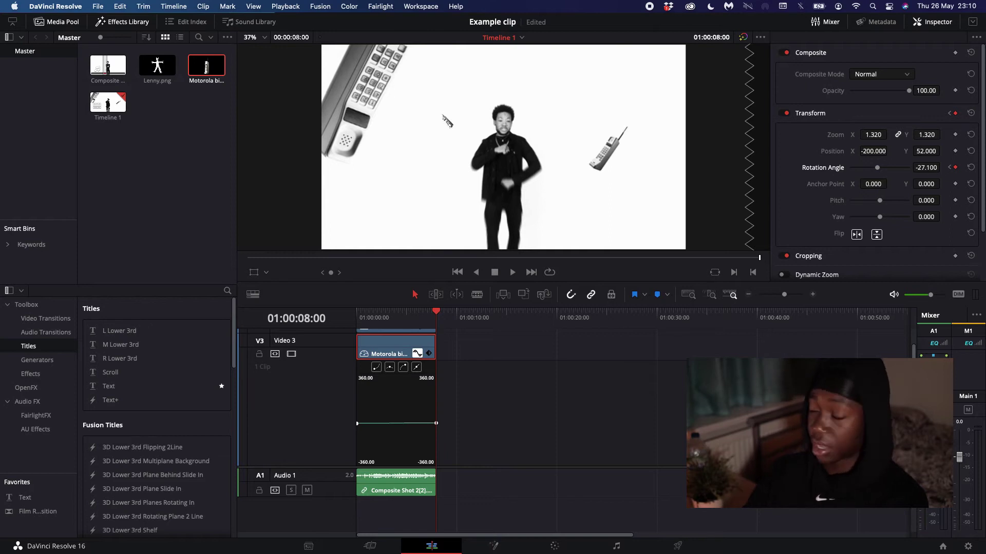
{"action": "left_click", "coordinate": [403, 367]}
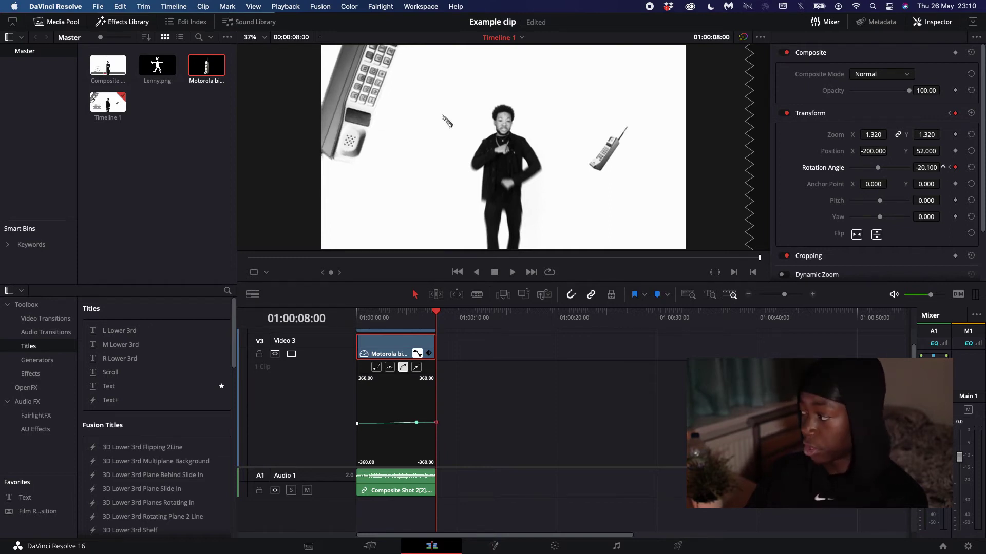
{"action": "left_click_drag", "start_coordinate": [942, 168], "coordinate": [928, 167]}
- Play and scrub through the timeline to check the large phone's eased rotation, and close the V3 curve editor
{"action": "left_click_drag", "start_coordinate": [397, 315], "coordinate": [357, 316]}
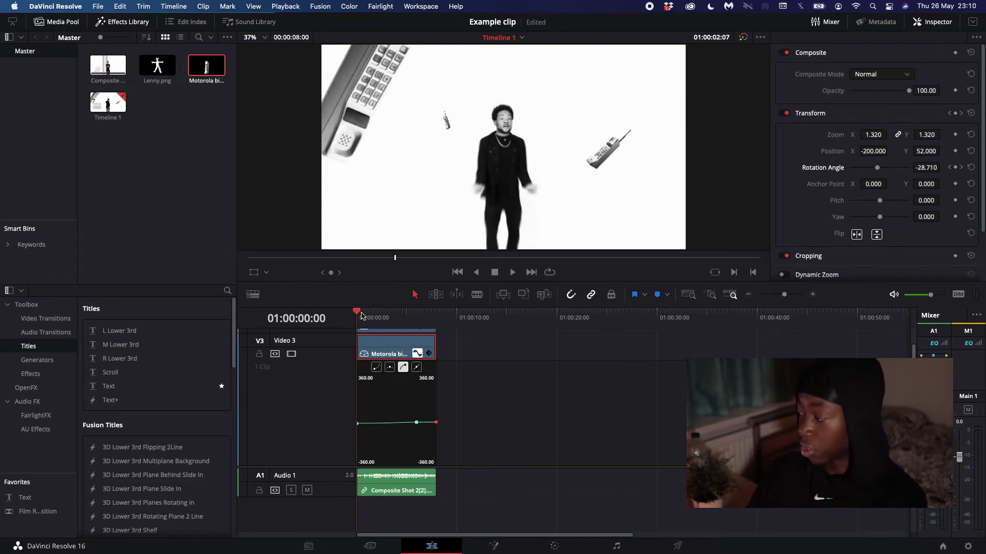
{"action": "key", "text": "space"}
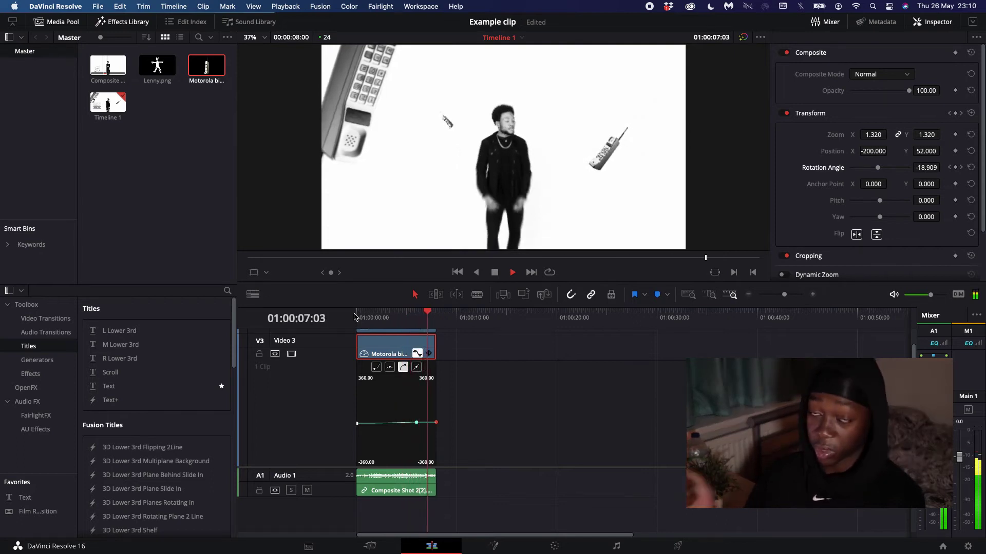
{"action": "key", "text": "space"}
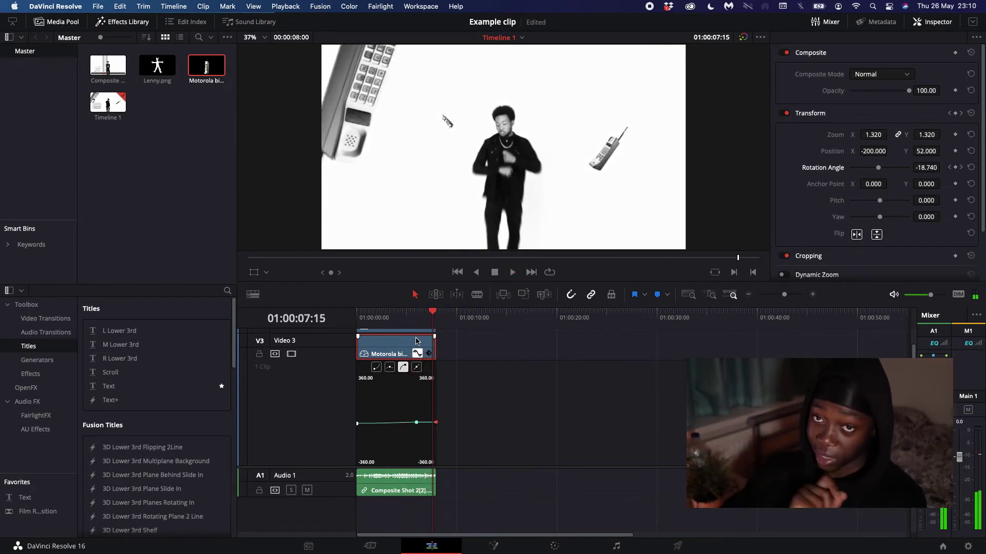
{"action": "left_click", "coordinate": [417, 353]}
{"action": "left_click_drag", "start_coordinate": [364, 313], "coordinate": [410, 329]}
{"action": "left_click_drag", "start_coordinate": [437, 343], "coordinate": [362, 341]}
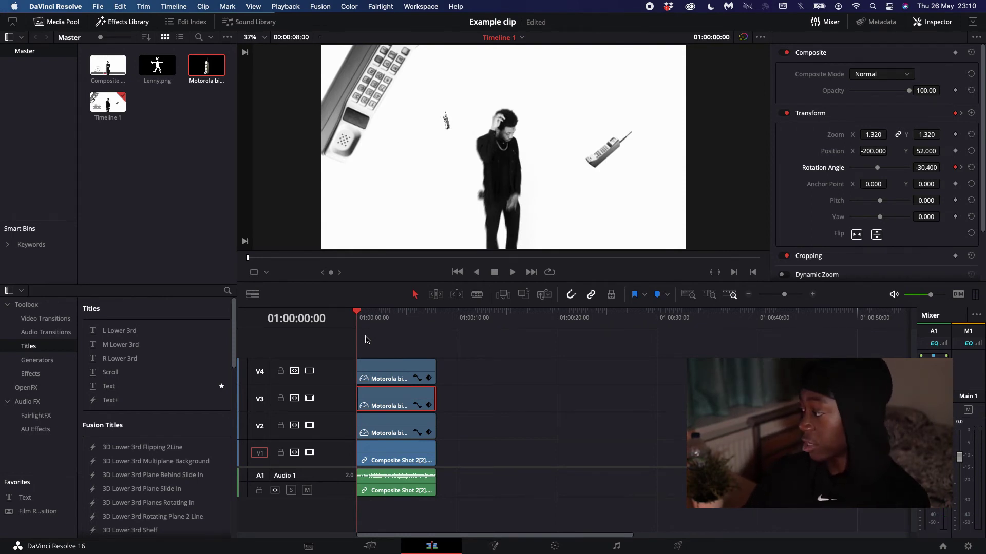
- Add a timeline marker at 01:00:04:00 and name it BLUR
{"action": "left_click_drag", "start_coordinate": [360, 324], "coordinate": [397, 338]}
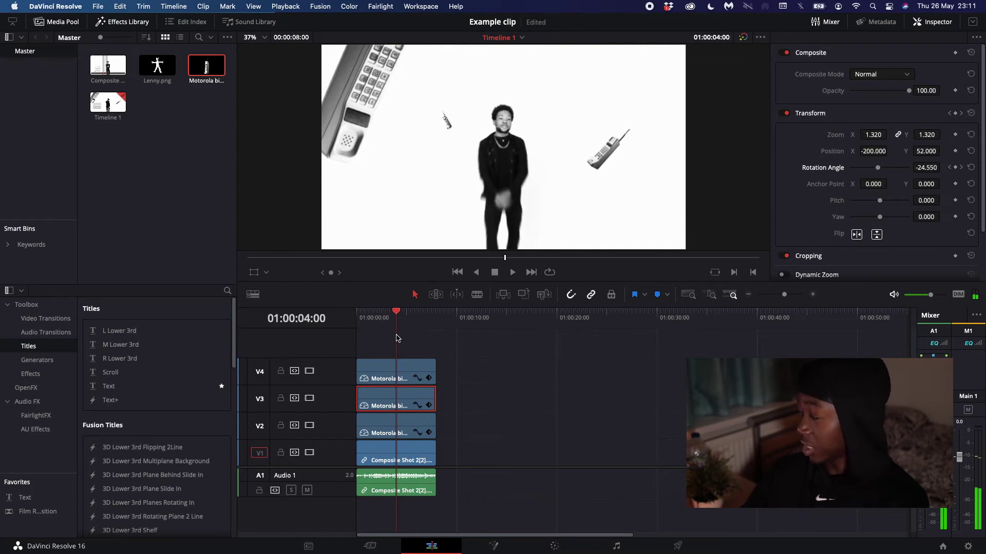
{"action": "left_click", "coordinate": [657, 295]}
{"action": "left_click", "coordinate": [457, 389]}
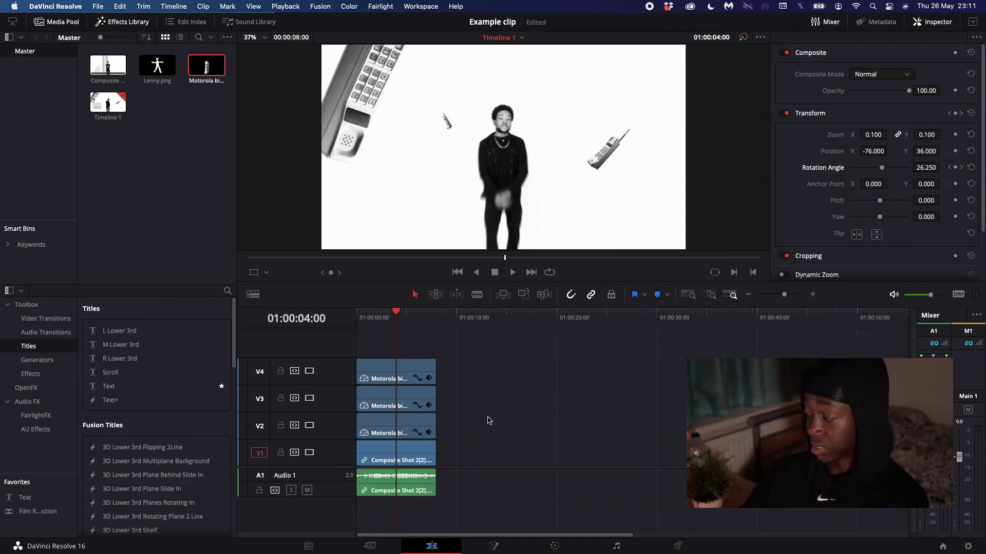
{"action": "left_click", "coordinate": [657, 296]}
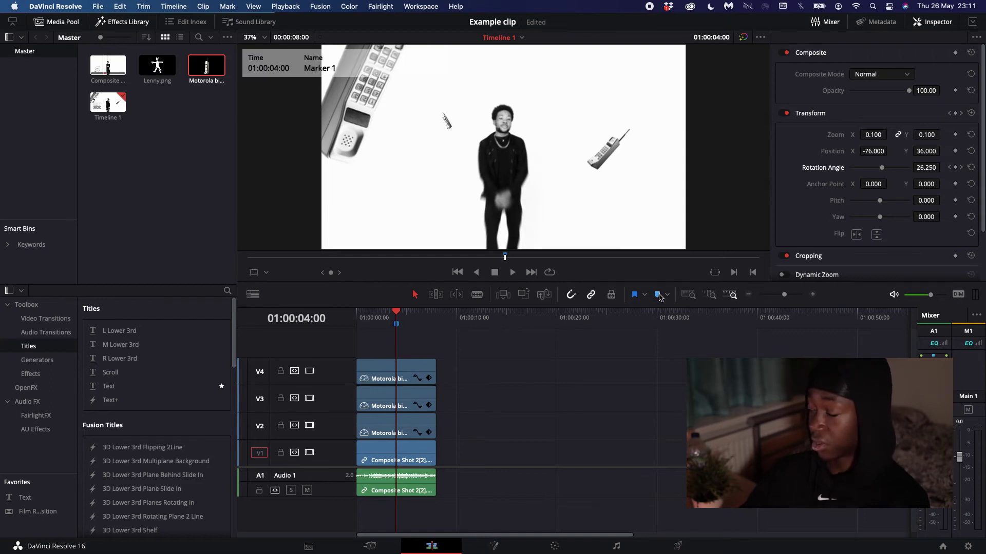
{"action": "double_click", "coordinate": [397, 324]}
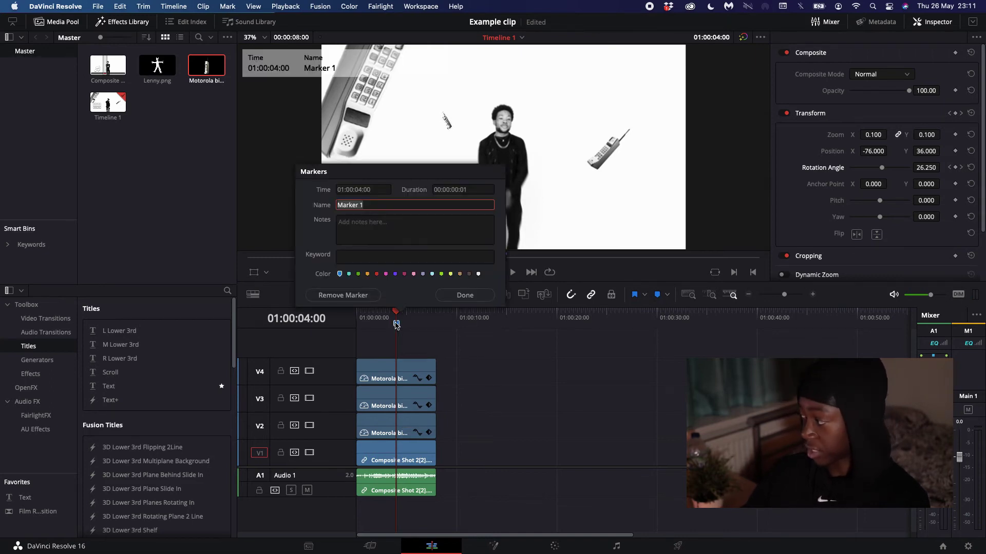
{"action": "type", "text": "B"}
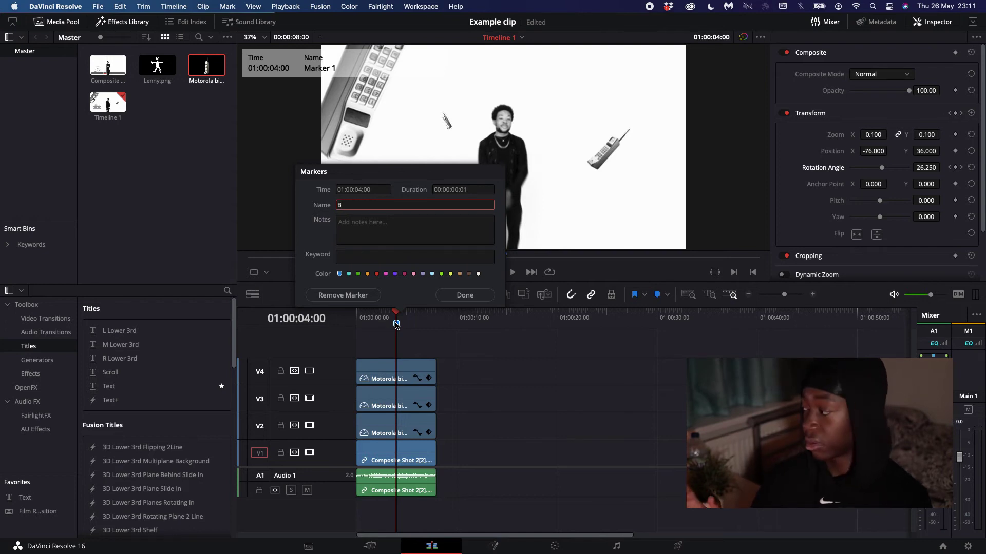
{"action": "type", "text": "LUR"}
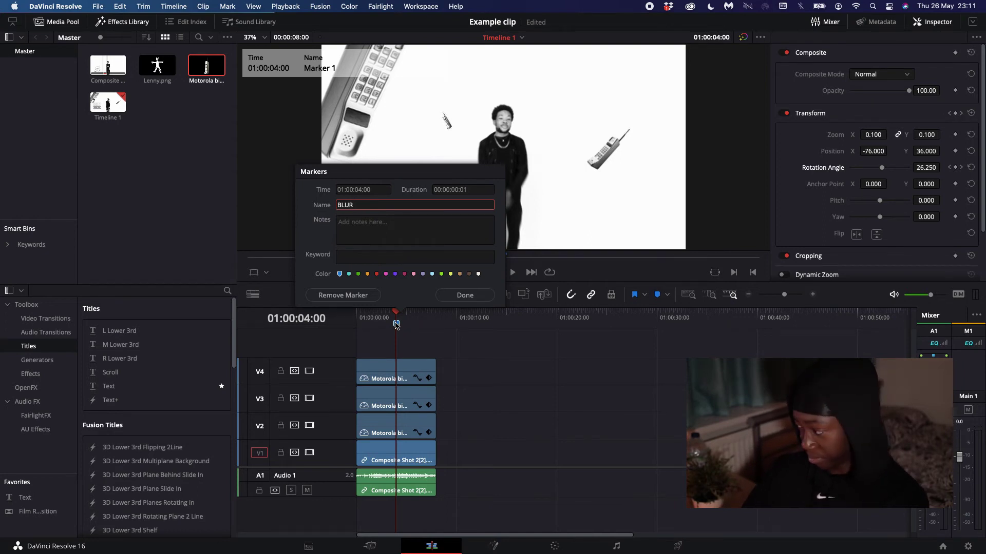
- Add the notes "- Blur out phone 1" and "- Focus phone 2" on separate lines to the BLUR marker
{"action": "left_click", "coordinate": [361, 226]}
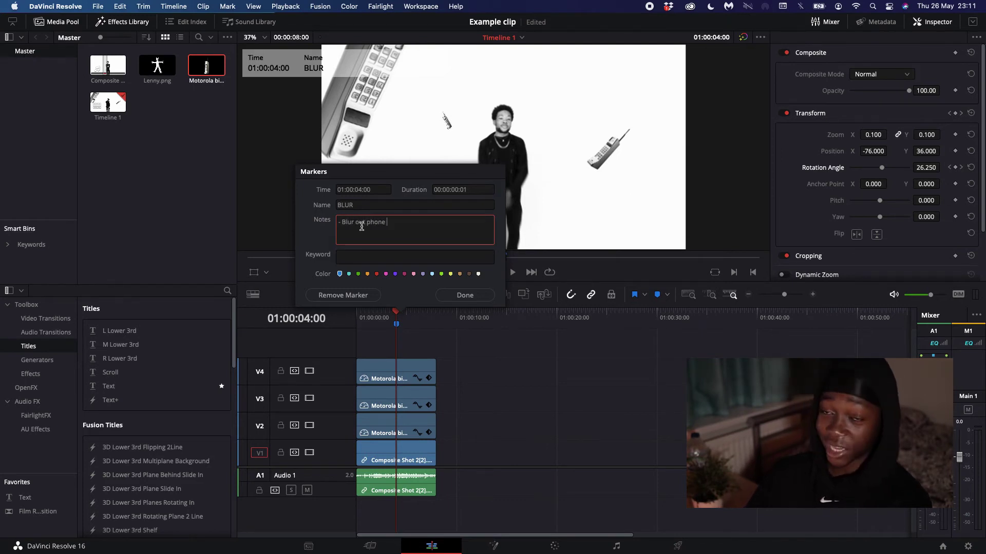
{"action": "key", "text": "Return"}
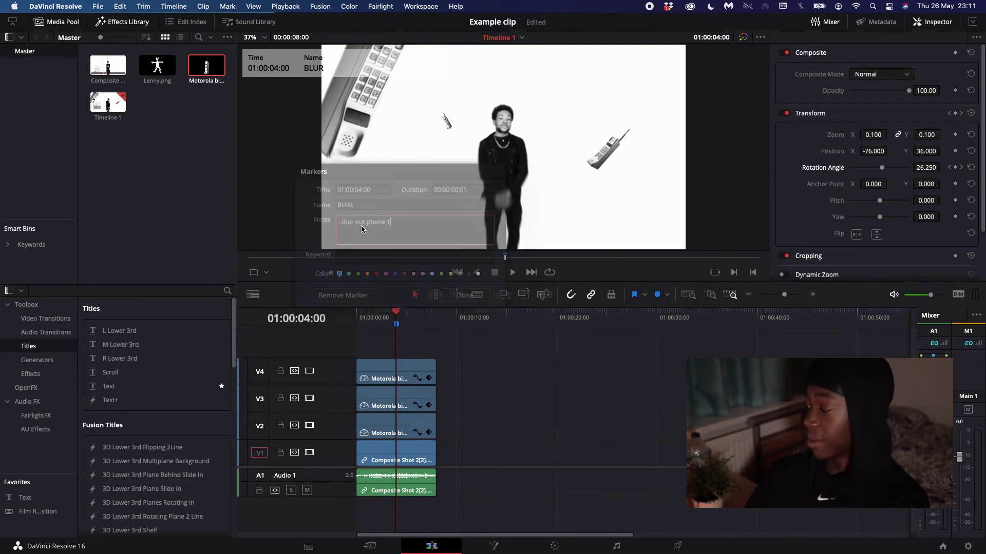
{"action": "double_click", "coordinate": [397, 325]}
{"action": "left_click", "coordinate": [390, 228]}
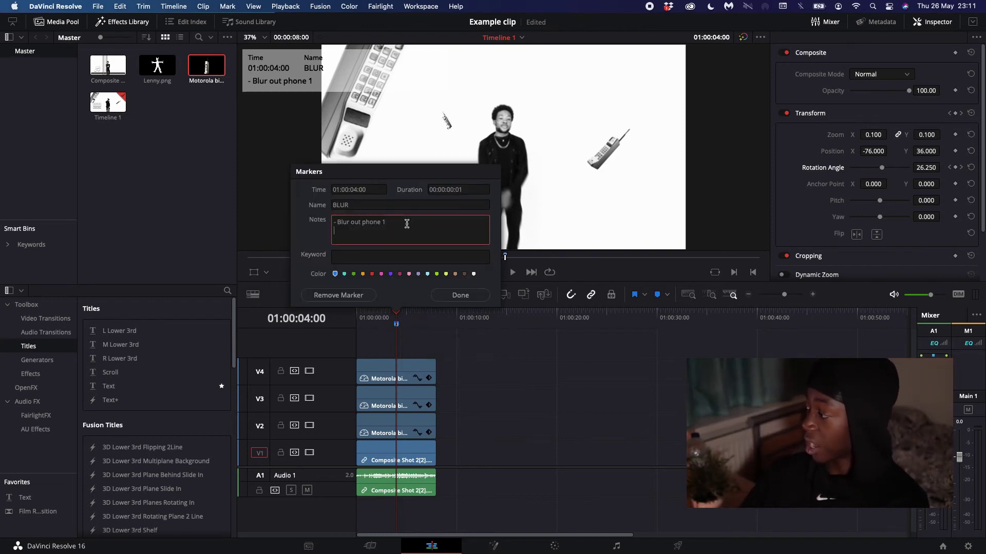
{"action": "type", "text": "- Focus"}
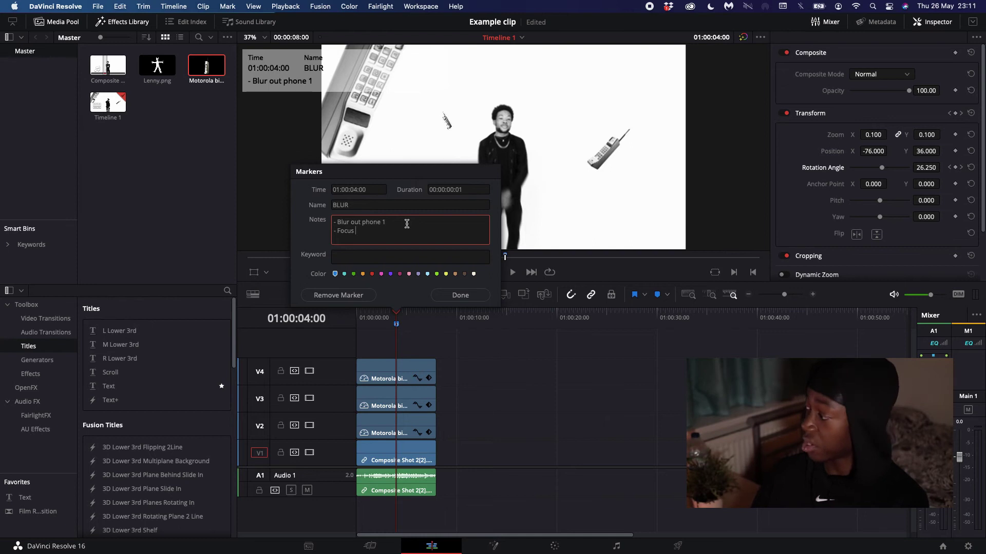
{"action": "type", "text": " phone 2"}
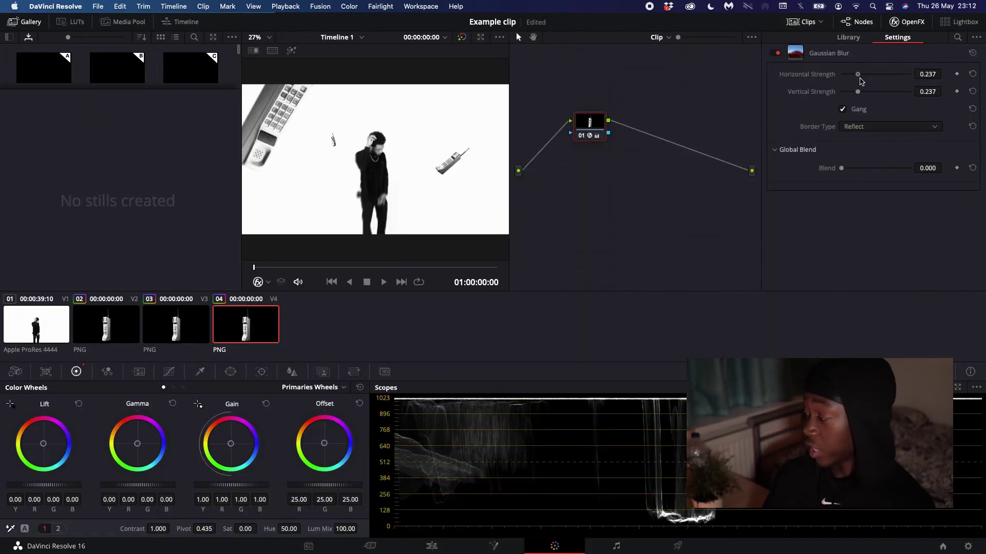
- Try Gaussian Blur strengths up to 0.385 on the large V4 phone and settle on 0.200
{"action": "left_click_drag", "start_coordinate": [861, 75], "coordinate": [865, 75]}
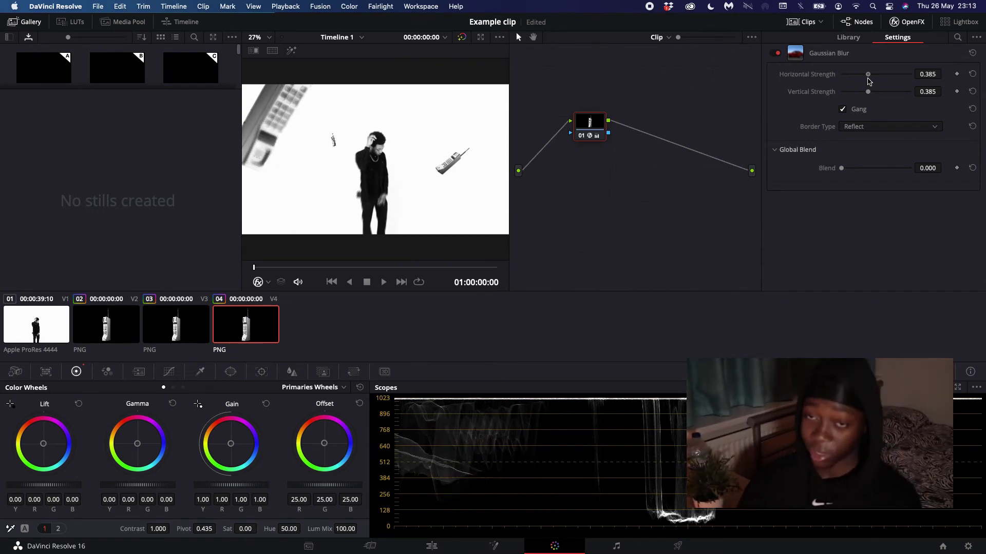
{"action": "left_click_drag", "start_coordinate": [868, 78], "coordinate": [861, 78]}
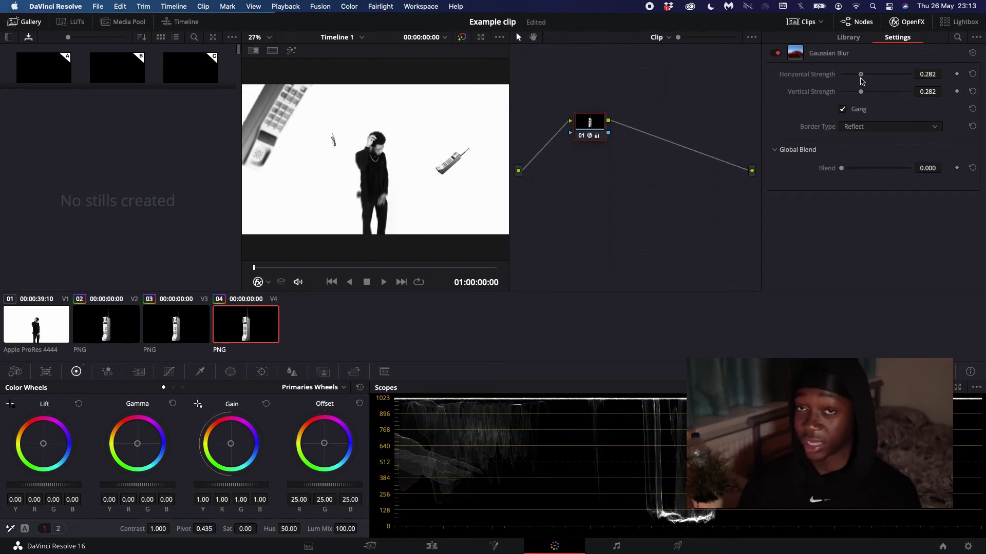
{"action": "left_click_drag", "start_coordinate": [856, 78], "coordinate": [857, 78]}
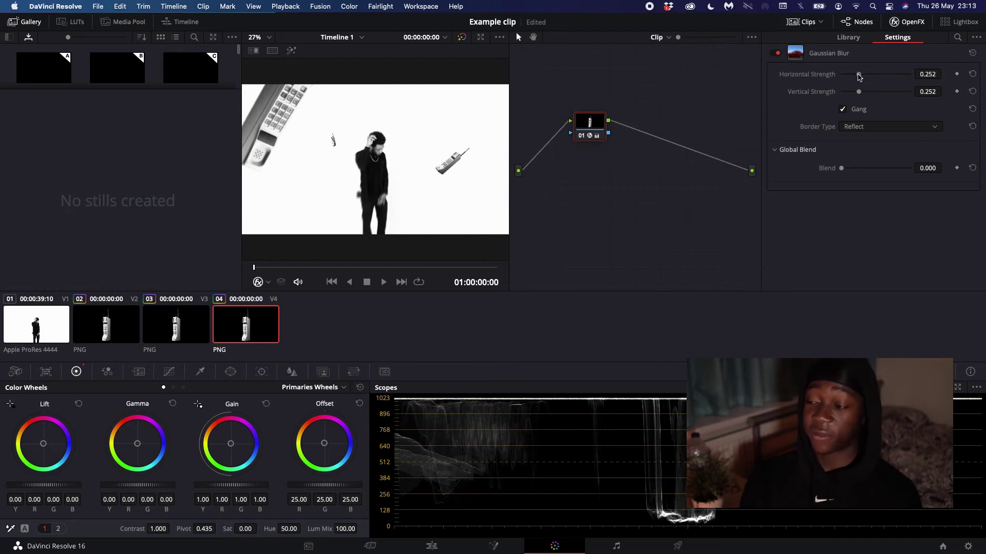
{"action": "left_click_drag", "start_coordinate": [859, 77], "coordinate": [855, 77]}
- Keyframe the V4 phone's horizontal and vertical Gaussian Blur strength at 0.000 at 01:00:00:00, and return to the edit page
{"action": "left_click", "coordinate": [956, 73]}
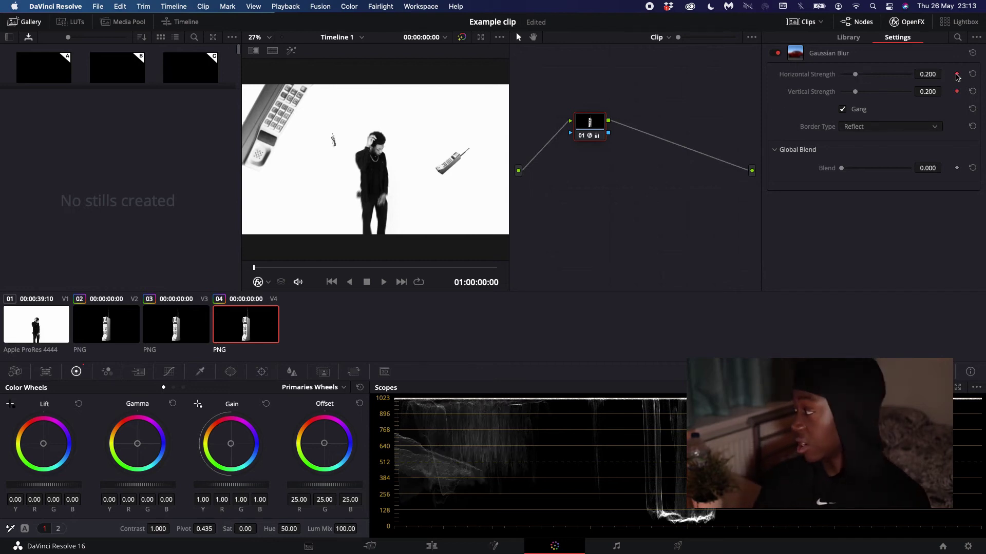
{"action": "left_click", "coordinate": [956, 74]}
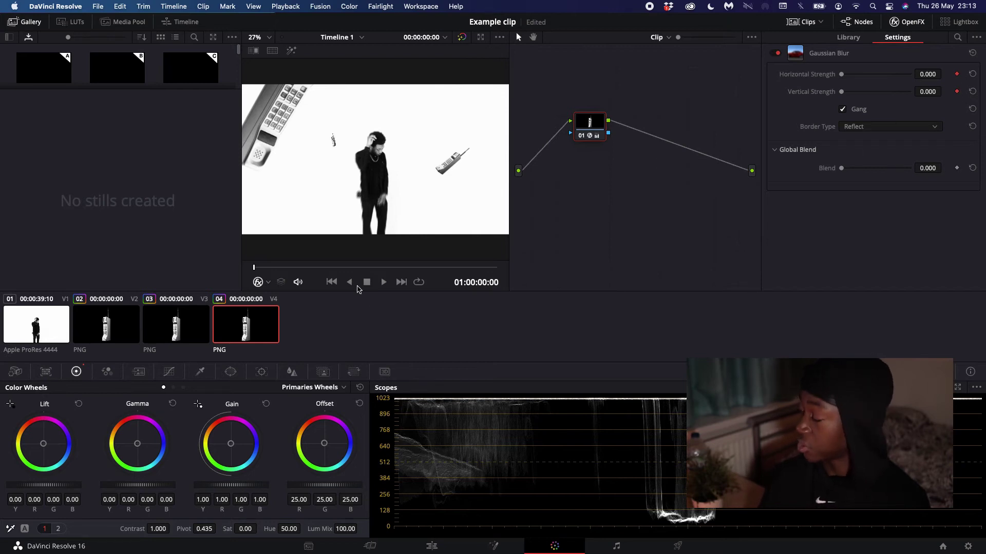
{"action": "left_click", "coordinate": [432, 546]}
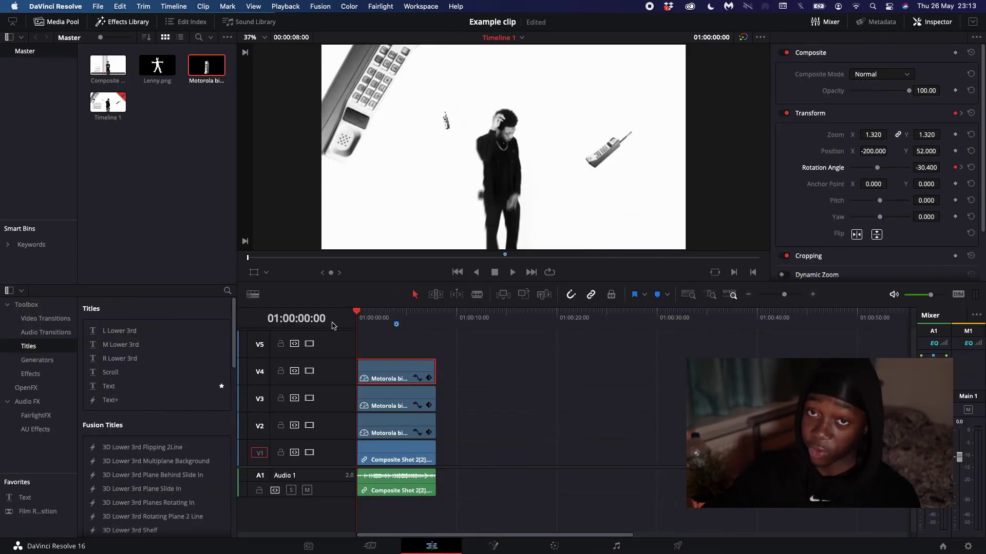
- Raise the V4 phone's horizontal and vertical Gaussian Blur strength at 01:00:04:00, trying 0.385 and easing it slightly lower
{"action": "left_click", "coordinate": [397, 322]}
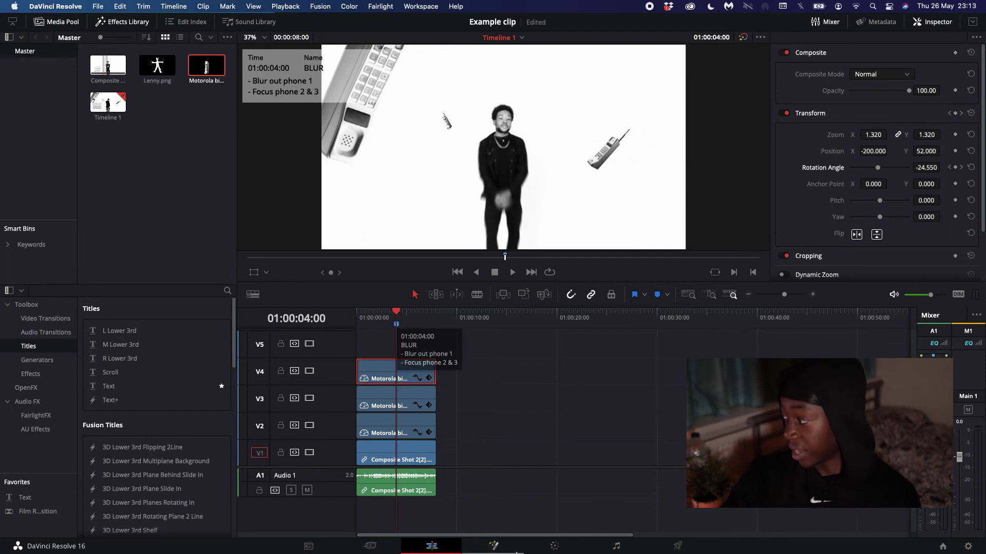
{"action": "left_click", "coordinate": [554, 547]}
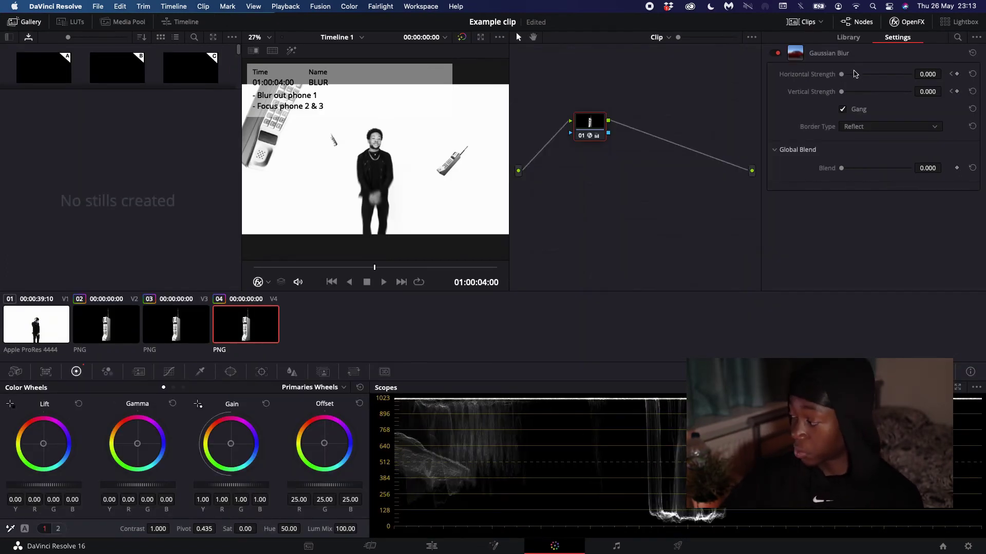
{"action": "left_click_drag", "start_coordinate": [853, 78], "coordinate": [869, 78]}
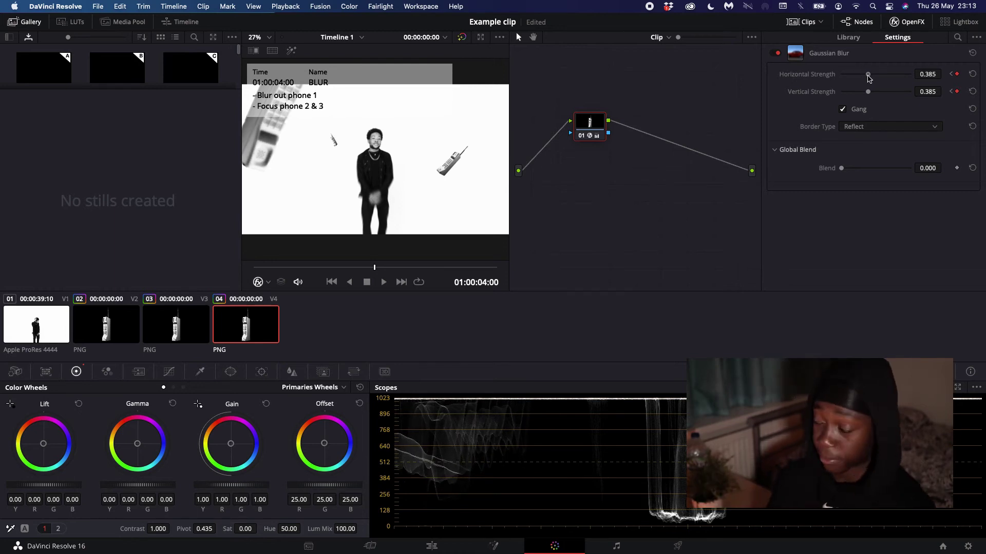
{"action": "left_click_drag", "start_coordinate": [873, 78], "coordinate": [864, 78]}
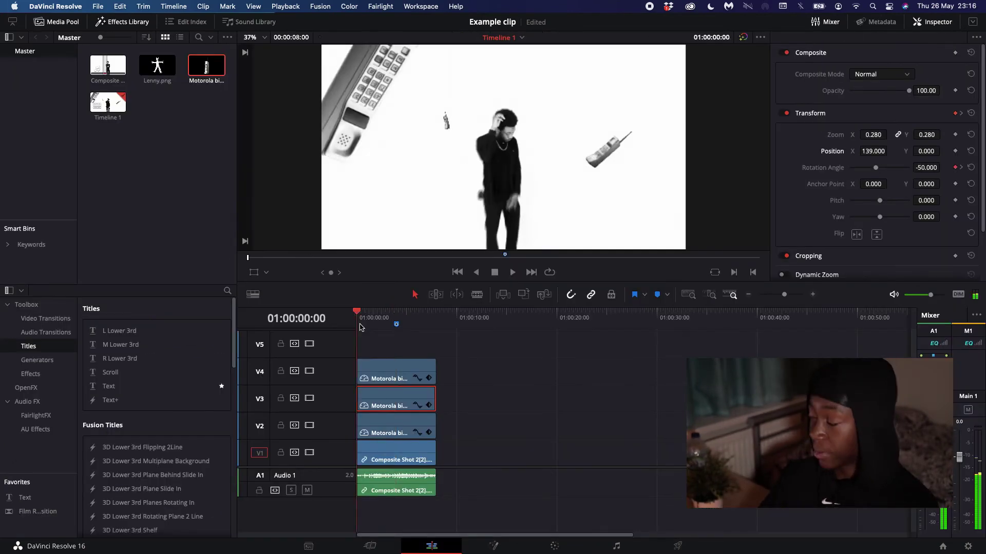
- Combine all the phone clips, the performer footage and its audio on the timeline into one new compound clip
{"action": "left_click", "coordinate": [396, 324]}
{"action": "left_click", "coordinate": [455, 386]}
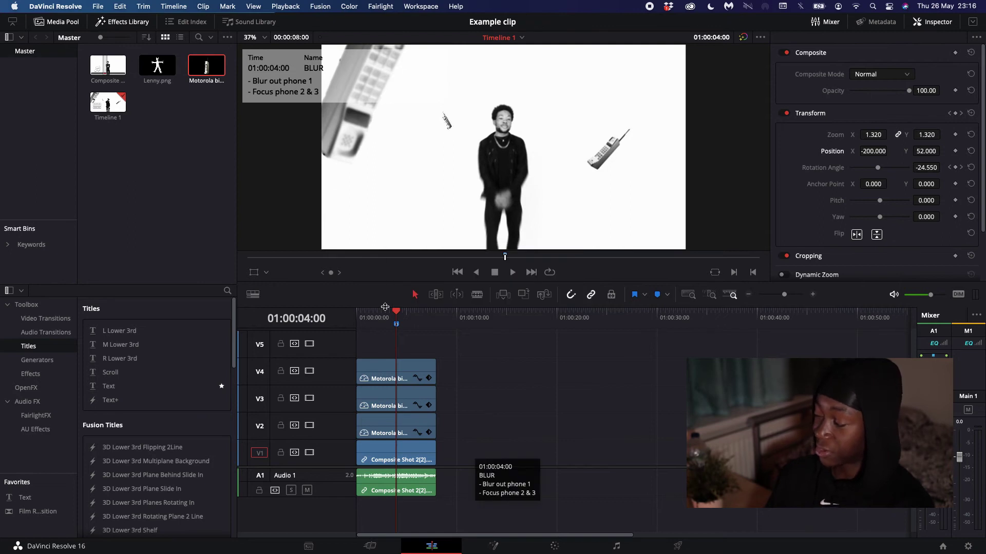
{"action": "mouse_move", "coordinate": [396, 324]}
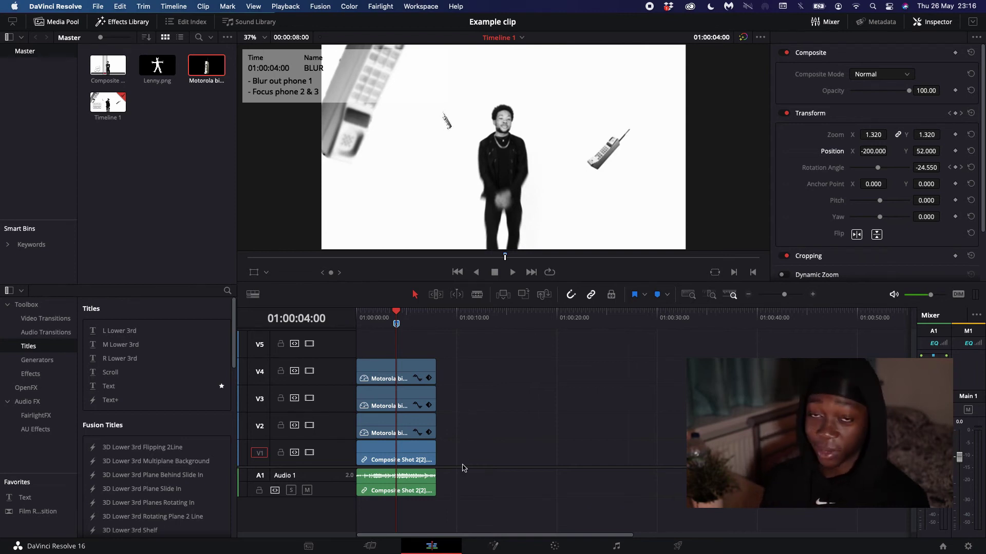
{"action": "left_click_drag", "start_coordinate": [463, 467], "coordinate": [383, 373]}
{"action": "left_click", "coordinate": [496, 445]}
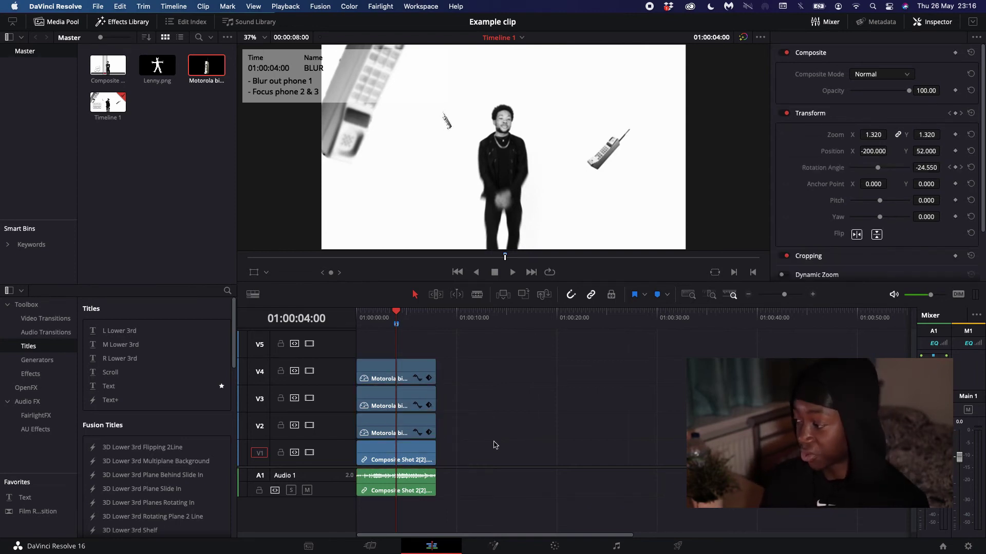
{"action": "left_click_drag", "start_coordinate": [496, 445], "coordinate": [394, 362]}
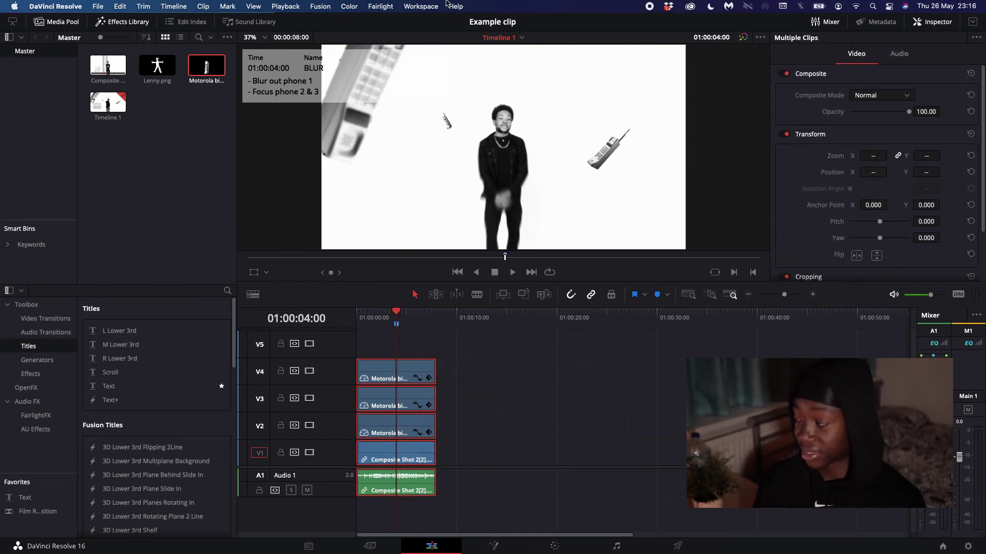
{"action": "left_click", "coordinate": [449, 4]}
{"action": "left_click", "coordinate": [452, 4]}
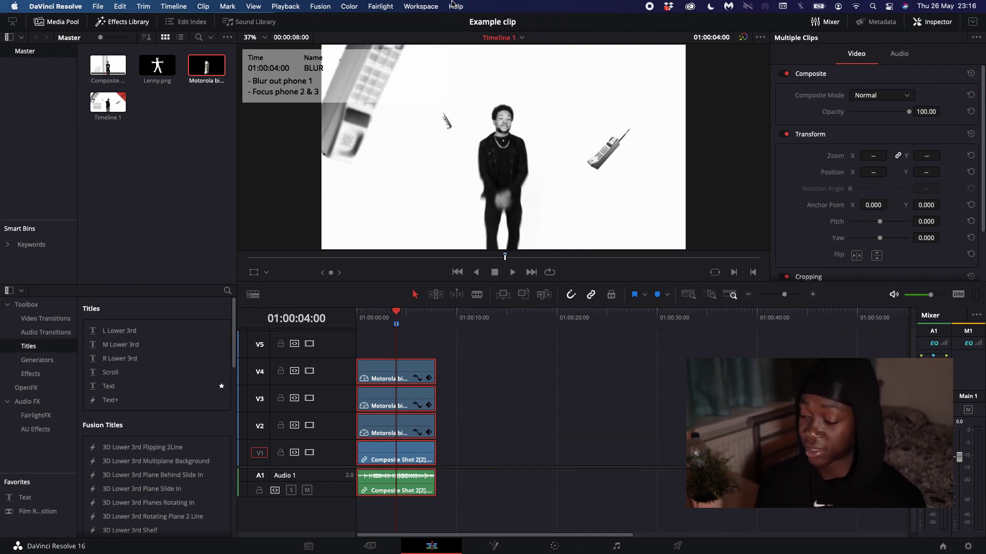
{"action": "left_click", "coordinate": [453, 5]}
{"action": "type", "text": "comp"}
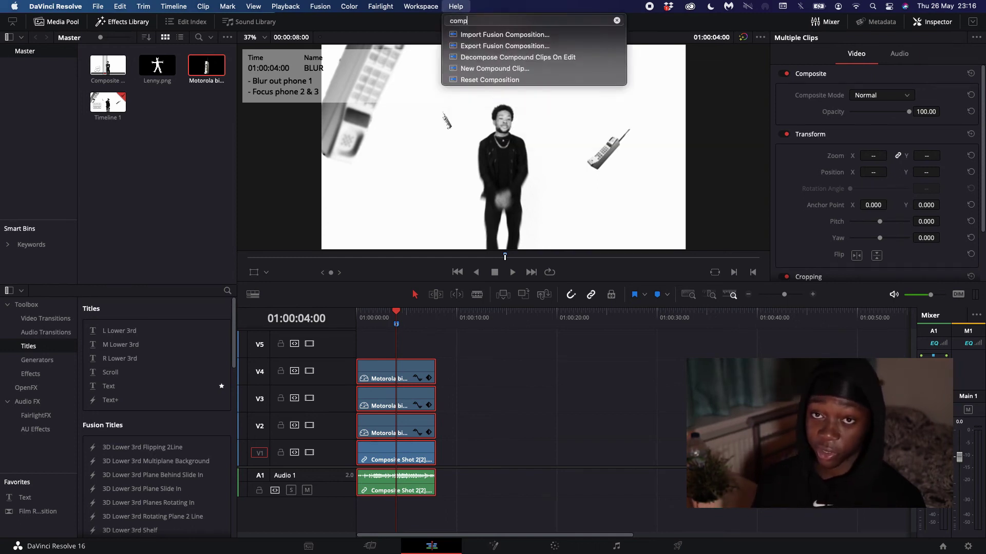
{"action": "left_click", "coordinate": [482, 68]}
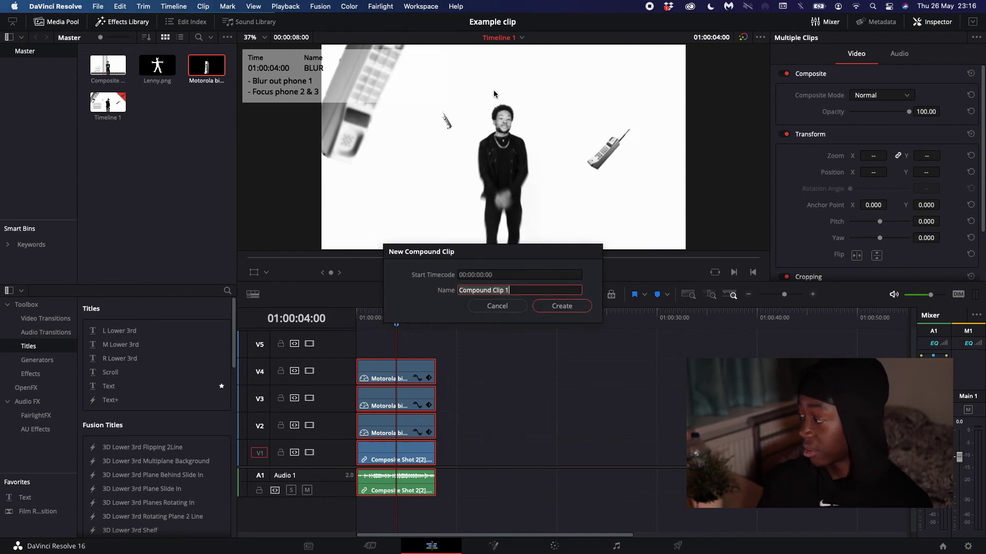
{"action": "left_click", "coordinate": [562, 306]}
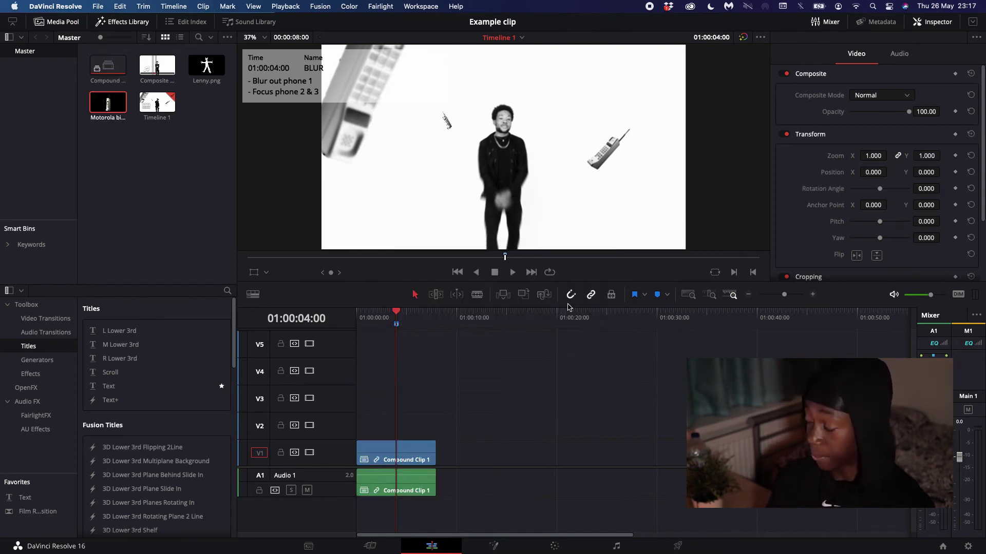
- Keyframe the compound clip's zoom at 1.970 at 01:00:04:00 and set its anchor point Y to 58.000
{"action": "left_click", "coordinate": [413, 456]}
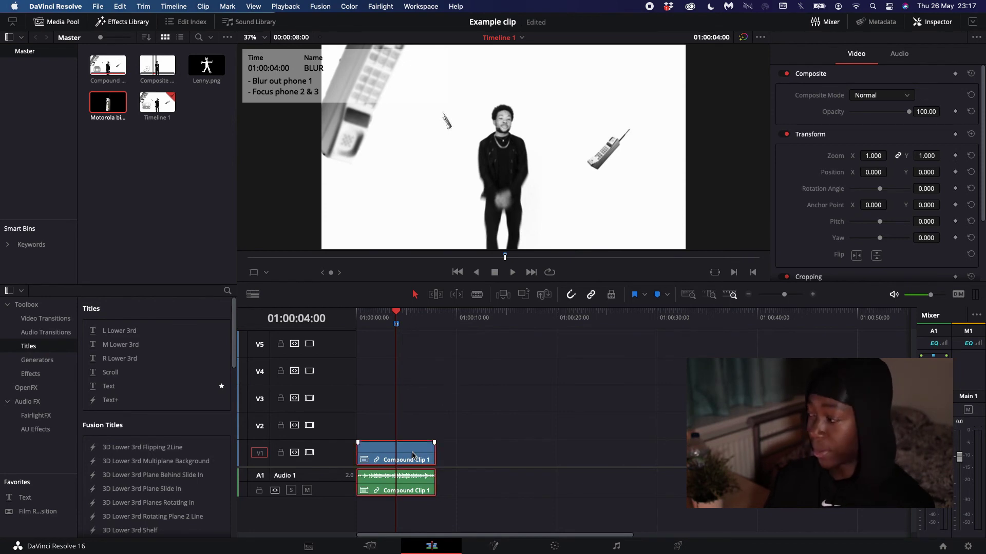
{"action": "left_click", "coordinate": [955, 156]}
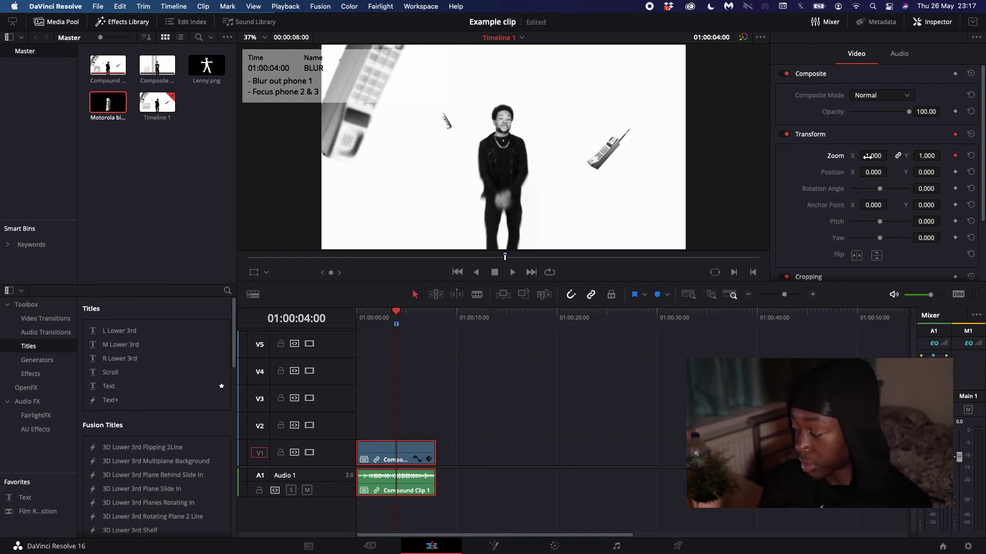
{"action": "left_click_drag", "start_coordinate": [890, 155], "coordinate": [867, 156]}
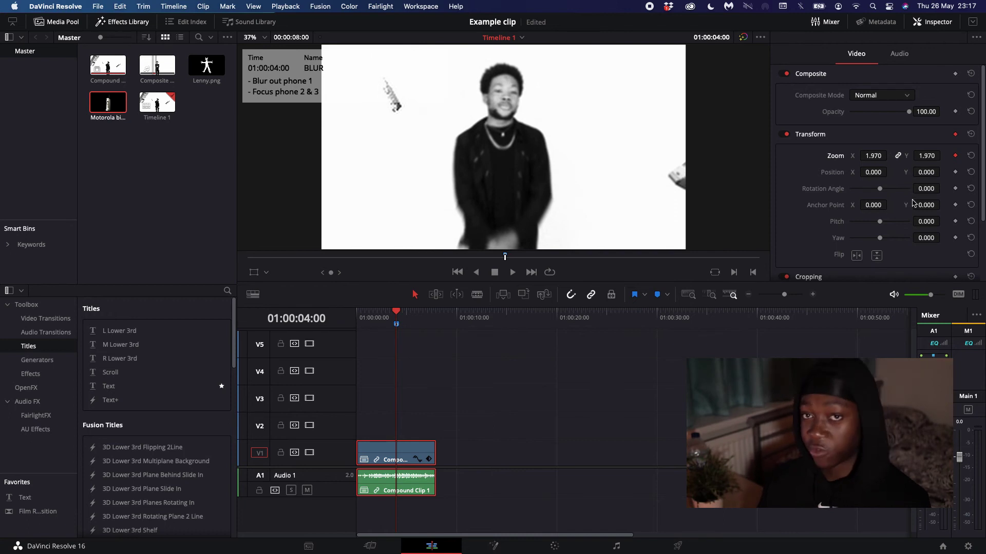
{"action": "left_click_drag", "start_coordinate": [943, 205], "coordinate": [942, 204]}
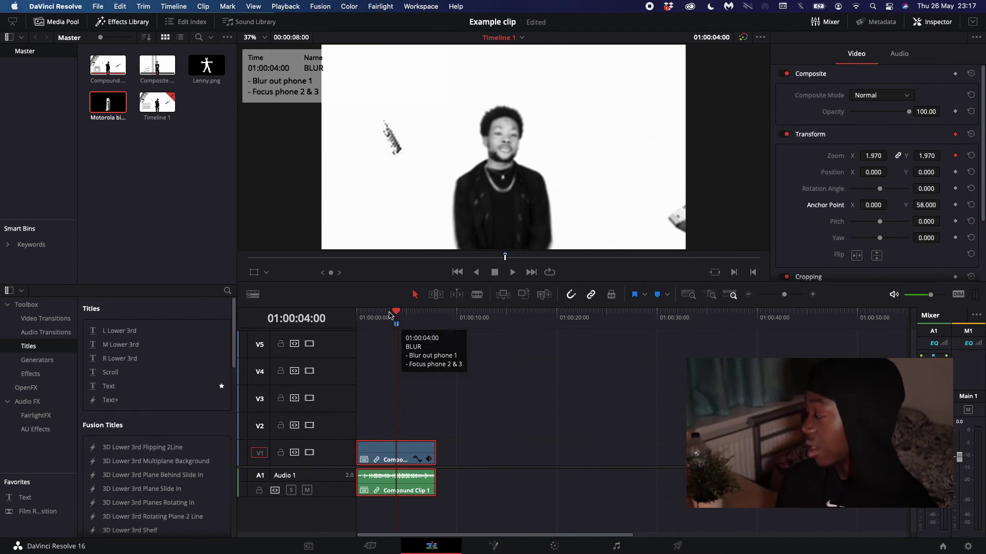
- Keyframe the compound clip's zoom at 1.000 at 01:00:00:00, a lower value at 01:00:04:00, and 1.920 at 01:00:08:00
{"action": "left_click_drag", "start_coordinate": [391, 315], "coordinate": [356, 315]}
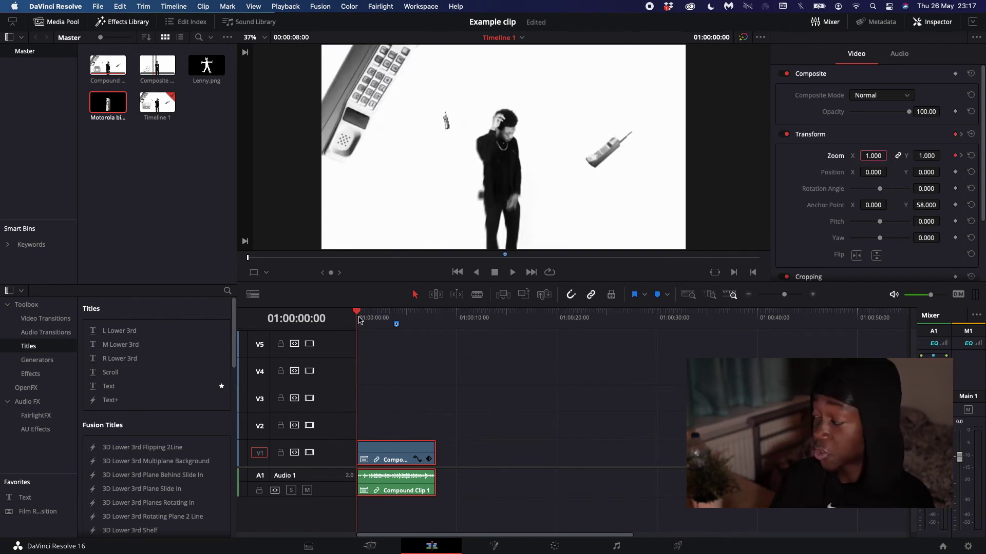
{"action": "left_click_drag", "start_coordinate": [363, 320], "coordinate": [396, 323]}
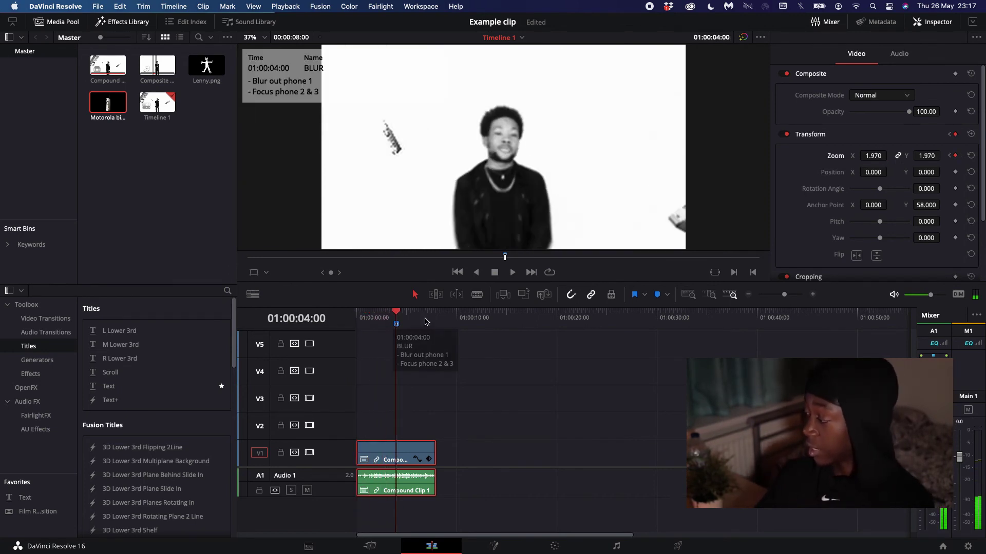
{"action": "left_click_drag", "start_coordinate": [879, 158], "coordinate": [840, 158]}
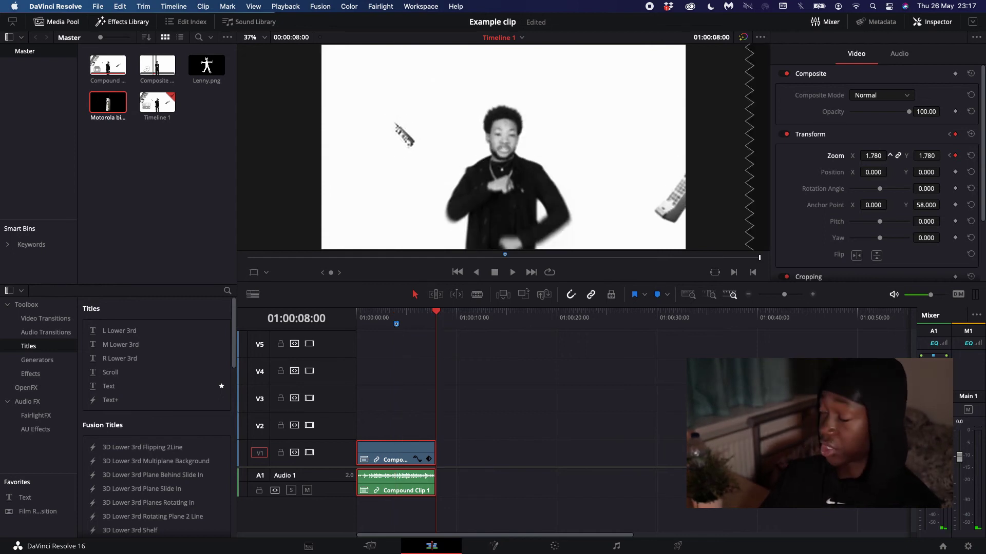
{"action": "left_click_drag", "start_coordinate": [889, 155], "coordinate": [906, 155]}
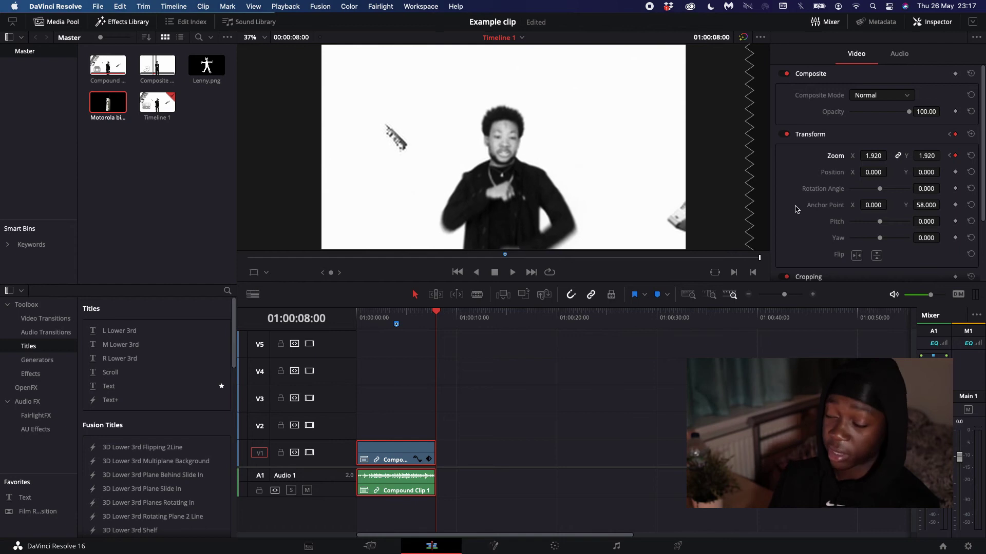
- Inspect the compound clip's zoom keyframe curve and review the zoom animation across the whole clip
{"action": "left_click", "coordinate": [425, 458]}
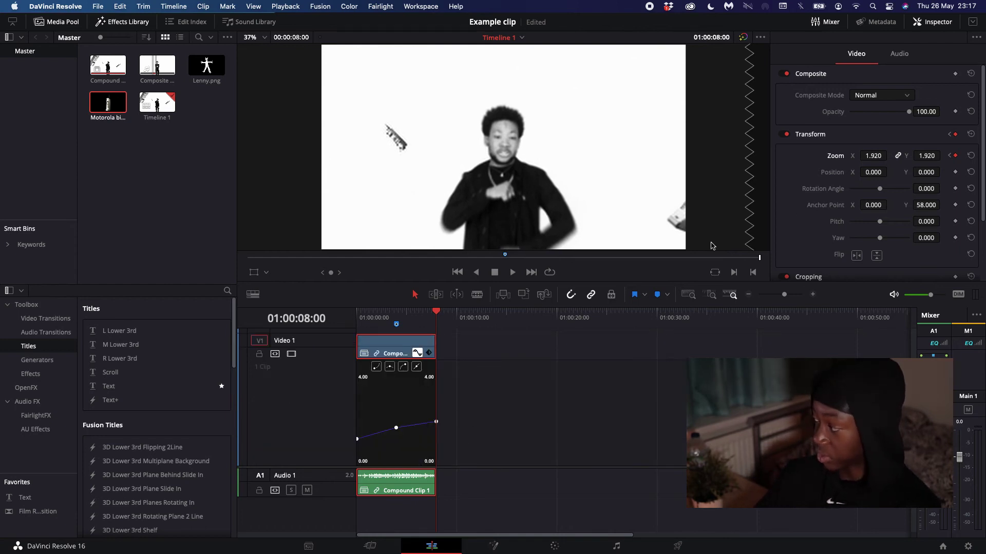
{"action": "mouse_move", "coordinate": [422, 316]}
{"action": "left_mouse_down"}
{"action": "mouse_move", "coordinate": [358, 312]}
{"action": "mouse_move", "coordinate": [431, 320]}
{"action": "left_mouse_up"}
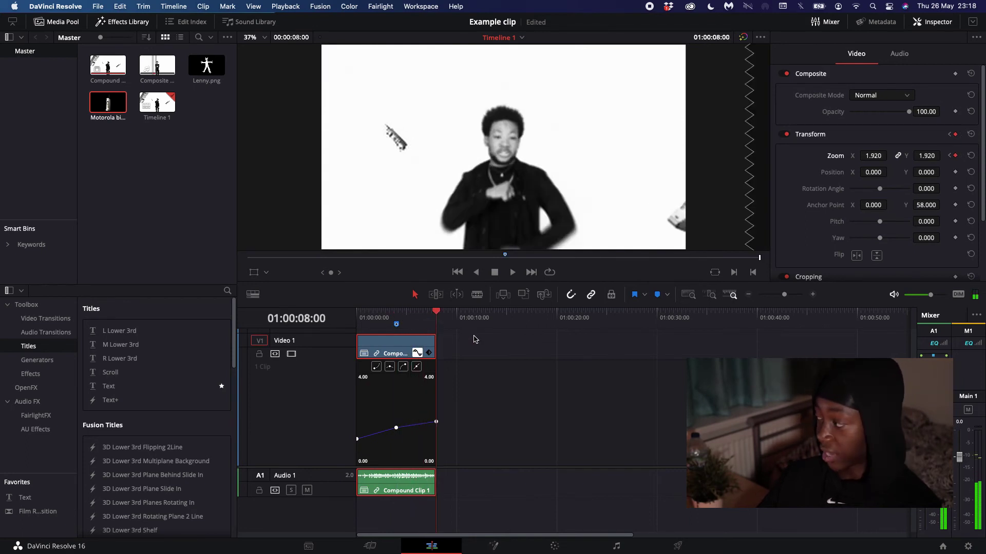
{"action": "left_click", "coordinate": [417, 353]}
{"action": "left_click", "coordinate": [448, 335]}
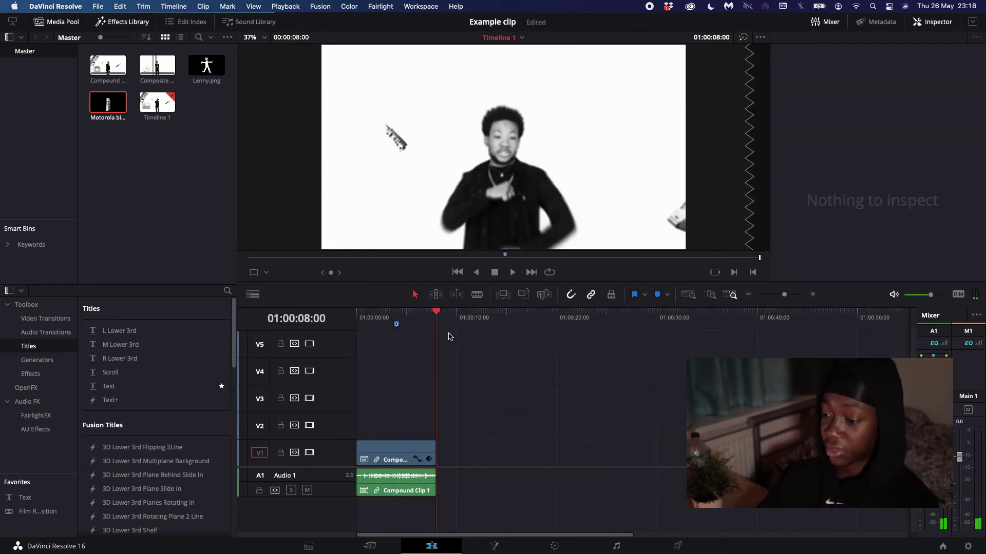
{"action": "left_click_drag", "start_coordinate": [432, 321], "coordinate": [355, 319]}
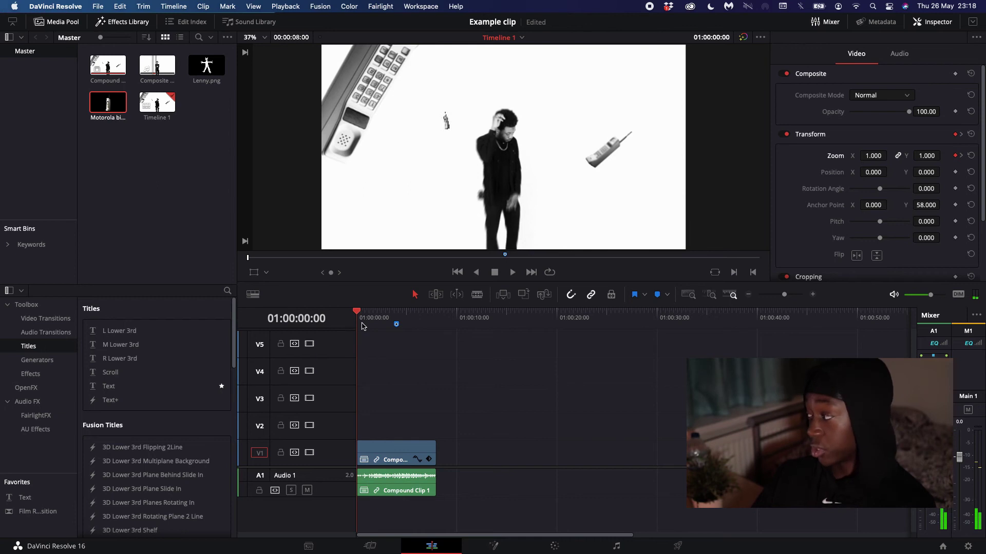
{"action": "left_click_drag", "start_coordinate": [365, 327], "coordinate": [425, 332]}
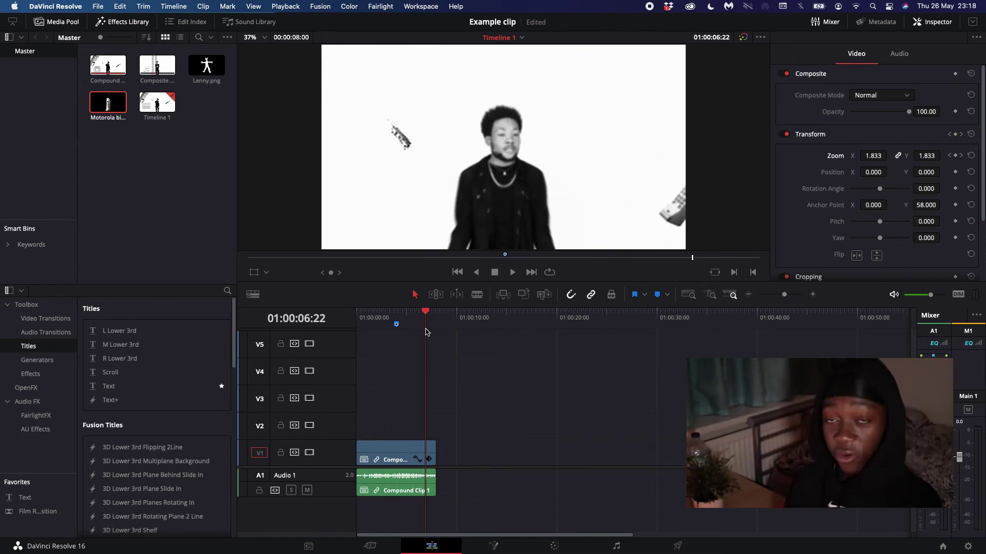
{"action": "left_click_drag", "start_coordinate": [425, 326], "coordinate": [355, 309]}
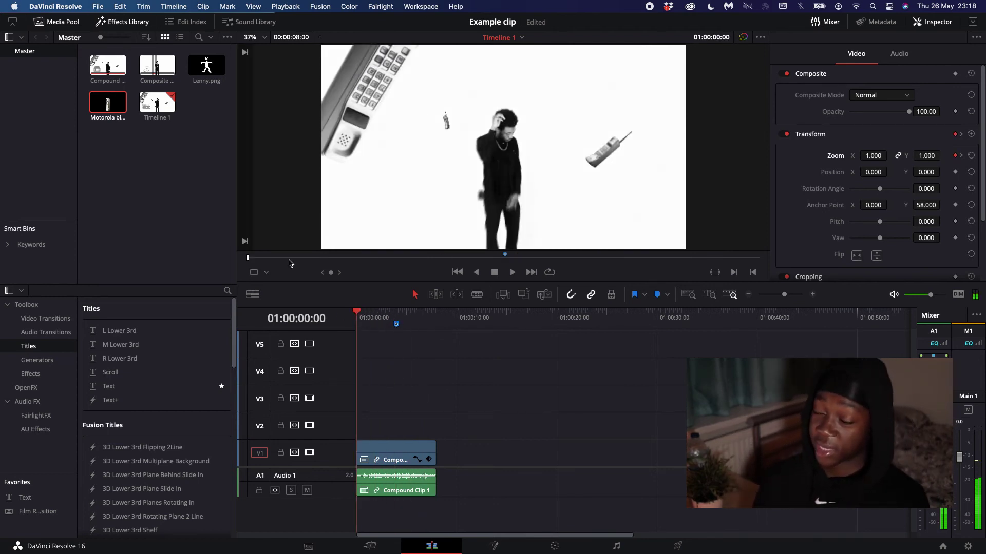
- Add Lenny.png to track V2 and move it to start at 01:00:05:04, overlapping the compound clip
{"action": "left_click_drag", "start_coordinate": [205, 66], "coordinate": [447, 422]}
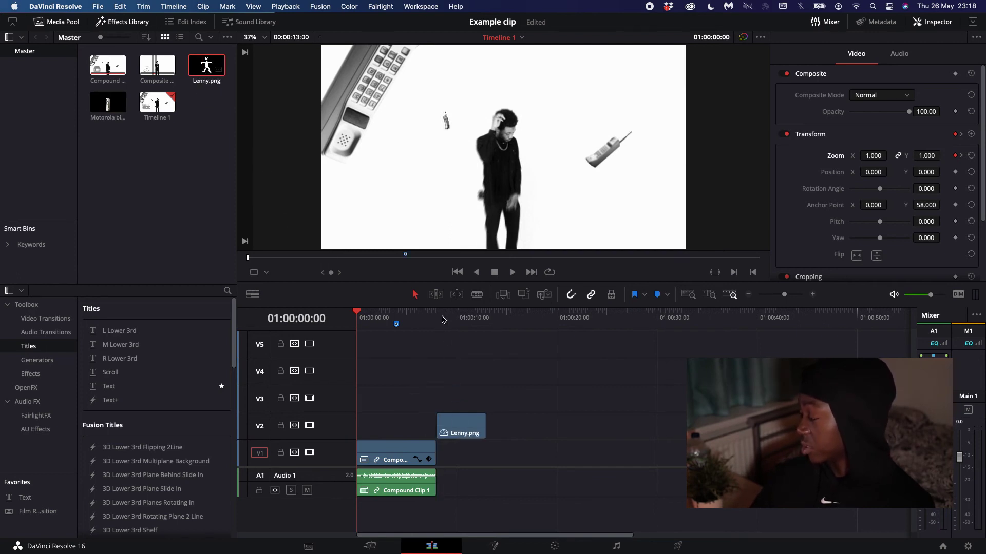
{"action": "key", "text": "Down"}
{"action": "left_click", "coordinate": [423, 318]}
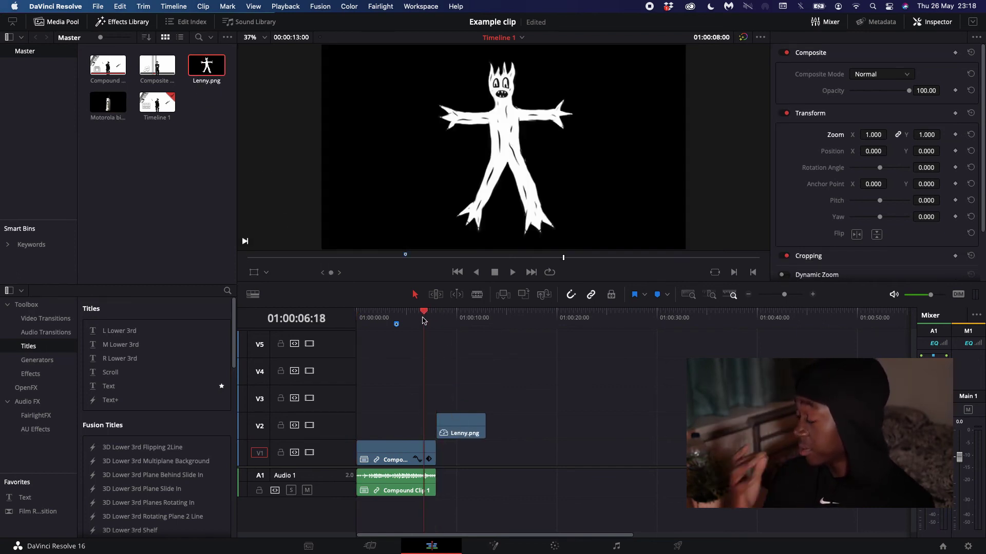
{"action": "left_click_drag", "start_coordinate": [422, 317], "coordinate": [408, 317]}
{"action": "left_click_drag", "start_coordinate": [457, 417], "coordinate": [429, 418]}
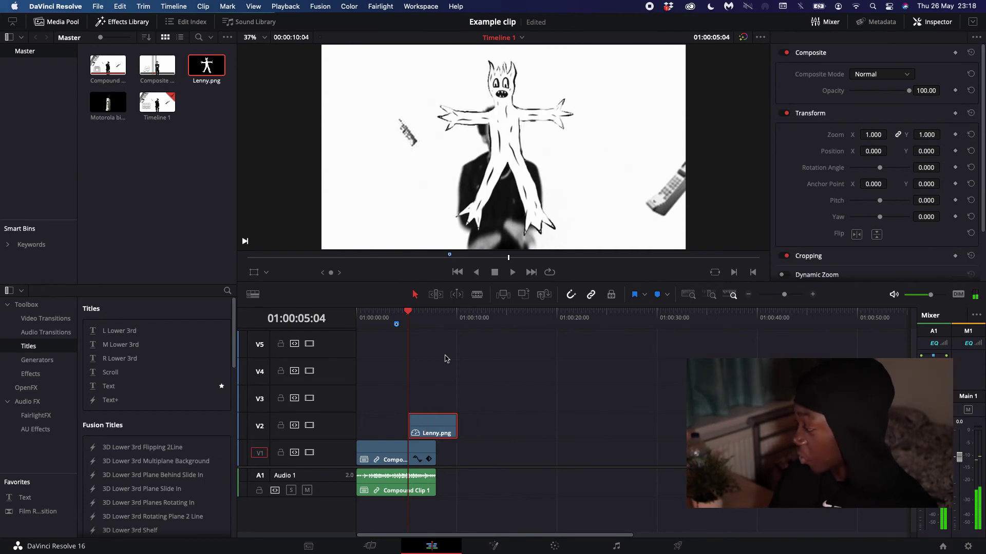
- Rotate the Lenny.png figure to 28.900 and keyframe its position at X 229.000, Y -142.000 at 01:00:05:04
{"action": "left_click_drag", "start_coordinate": [926, 167], "coordinate": [958, 167]}
{"action": "mouse_move", "coordinate": [873, 151]}
{"action": "left_mouse_down"}
{"action": "mouse_move", "coordinate": [916, 151]}
{"action": "mouse_move", "coordinate": [882, 151]}
{"action": "left_mouse_up"}
{"action": "left_click_drag", "start_coordinate": [889, 151], "coordinate": [868, 151]}
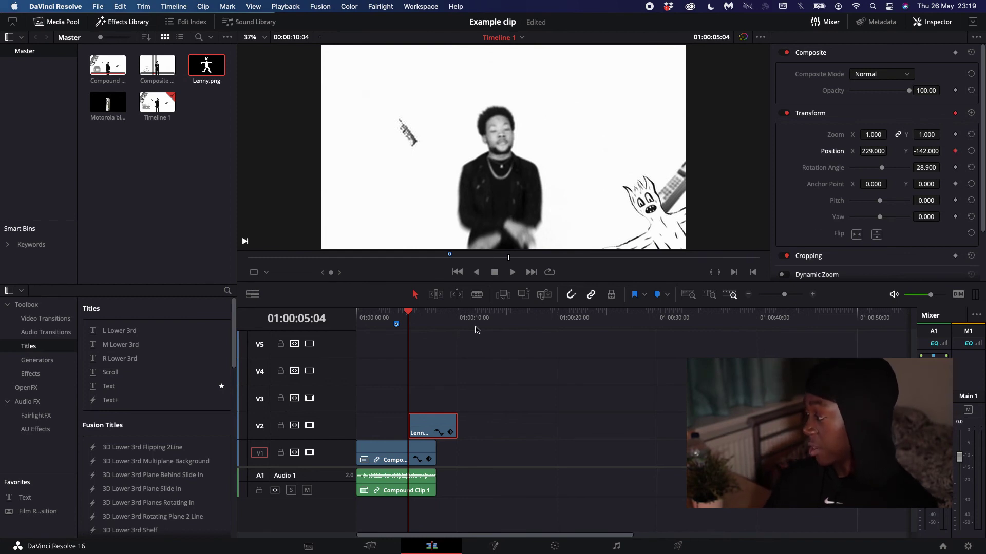
- Move the Lenny.png clip on V2 to start at 01:00:08:00, right after the compound clip ends
{"action": "left_click_drag", "start_coordinate": [414, 323], "coordinate": [461, 322]}
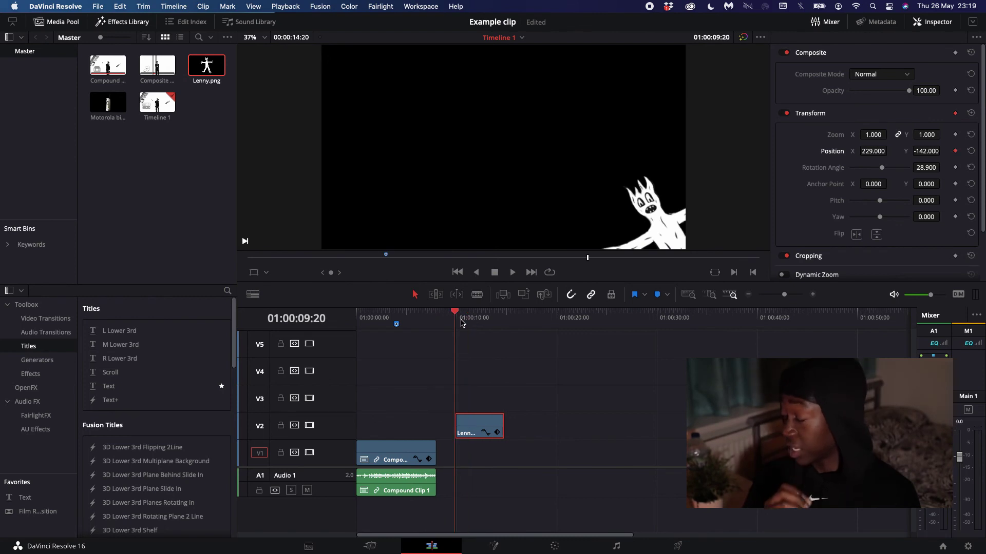
{"action": "key", "text": "Up"}
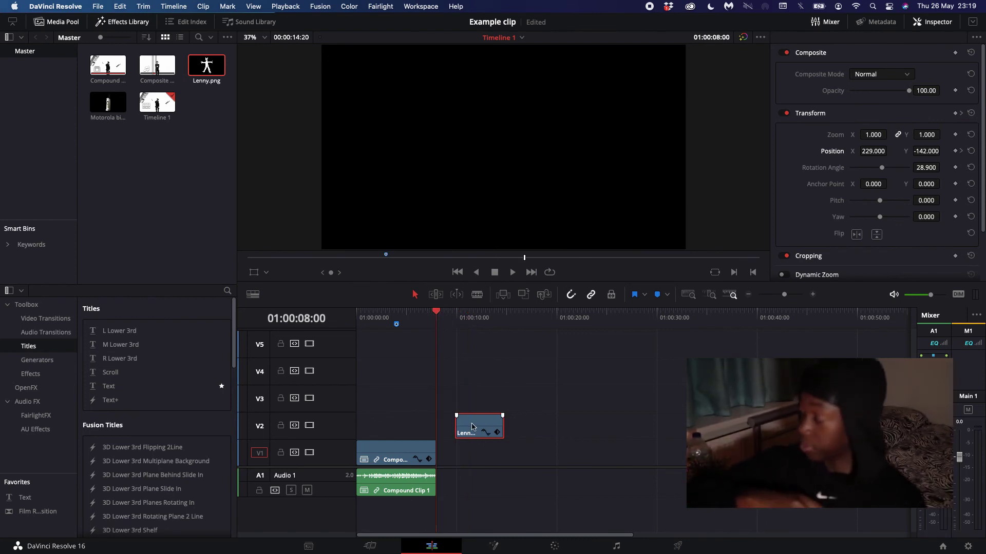
{"action": "left_click_drag", "start_coordinate": [475, 426], "coordinate": [455, 424]}
{"action": "mouse_move", "coordinate": [451, 316]}
{"action": "left_mouse_down"}
{"action": "mouse_move", "coordinate": [464, 317]}
{"action": "mouse_move", "coordinate": [434, 317]}
{"action": "left_mouse_up"}
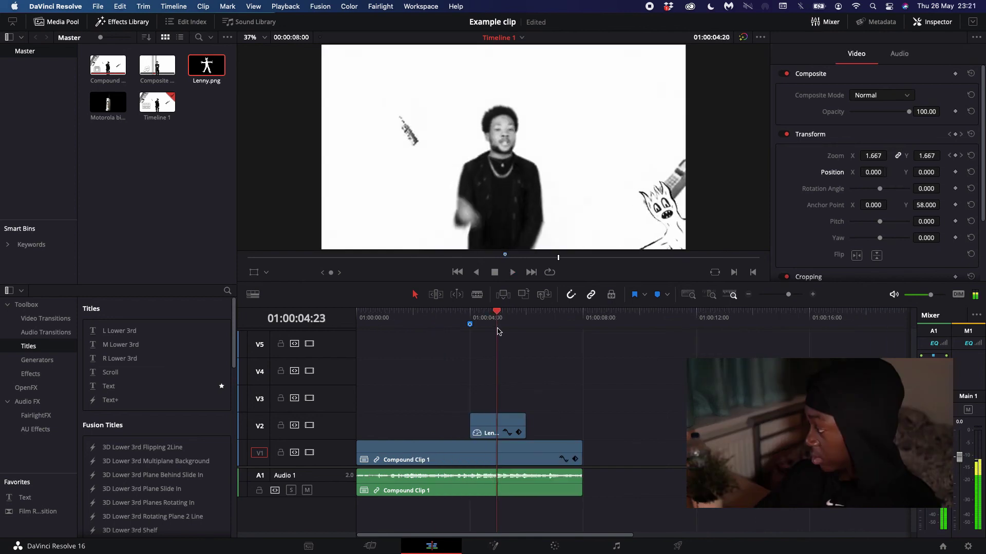
{"action": "mouse_move", "coordinate": [494, 329]}
{"action": "left_mouse_down"}
{"action": "mouse_move", "coordinate": [508, 331]}
{"action": "mouse_move", "coordinate": [488, 323]}
{"action": "mouse_move", "coordinate": [516, 325]}
{"action": "mouse_move", "coordinate": [500, 327]}
{"action": "left_mouse_up"}
{"action": "left_click", "coordinate": [661, 251]}
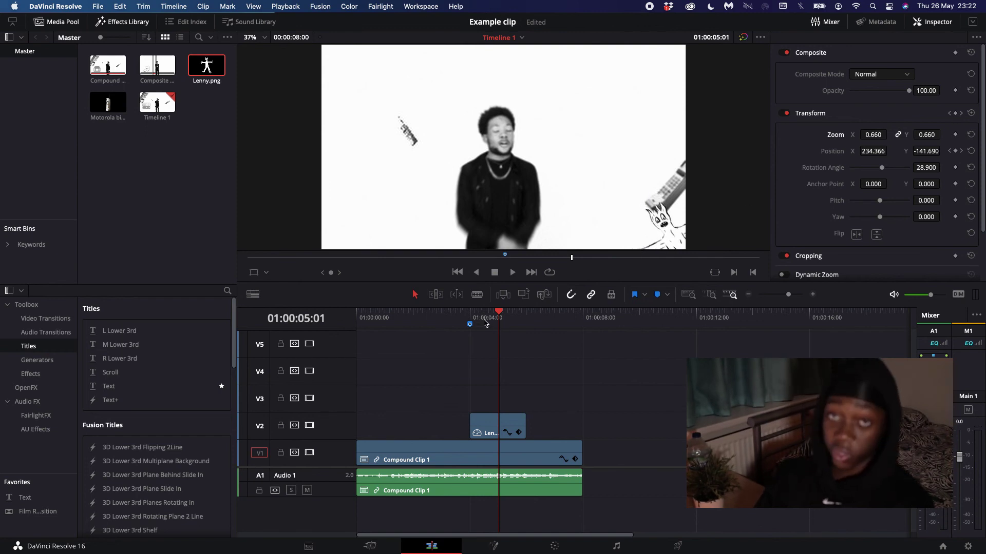
- Keyframe the compound clip's position at 01:00:01:12 with X -38.000 and Y about 3
{"action": "mouse_move", "coordinate": [485, 322]}
{"action": "left_mouse_down"}
{"action": "mouse_move", "coordinate": [470, 323]}
{"action": "mouse_move", "coordinate": [529, 331]}
{"action": "left_mouse_up"}
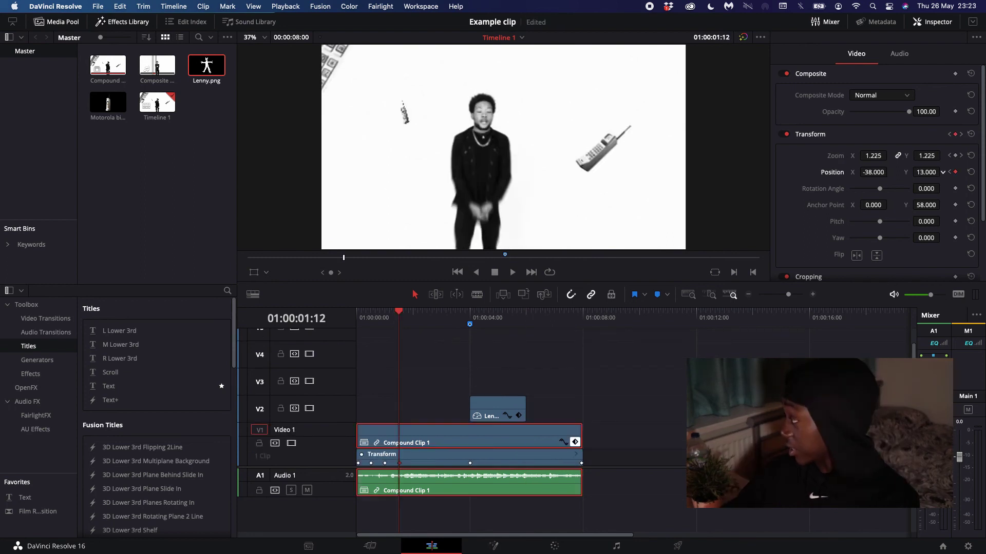
{"action": "left_click_drag", "start_coordinate": [923, 172], "coordinate": [927, 172]}
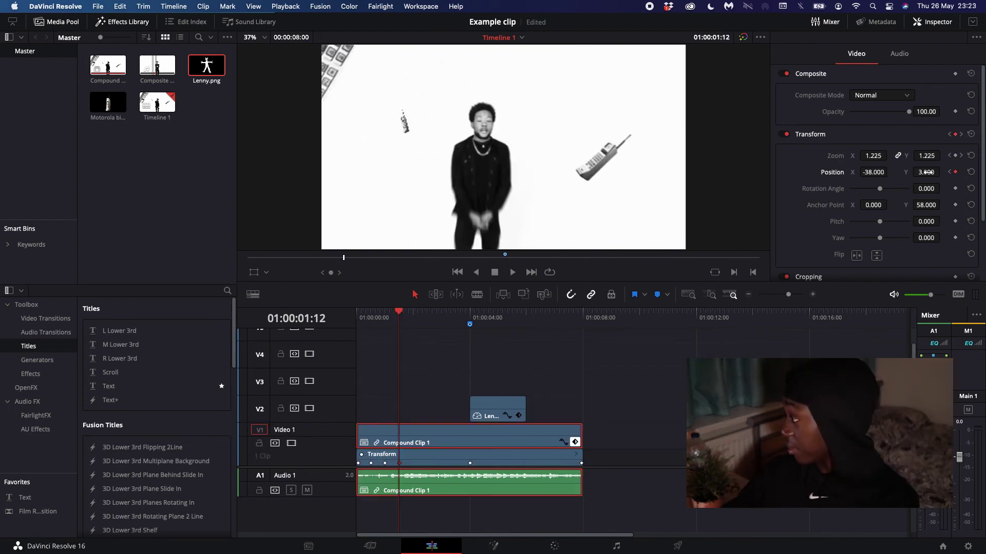
- Keyframe the compound clip's position at 01:00:04:00 with X 4.000 and Y 2.000
{"action": "key", "text": "space"}
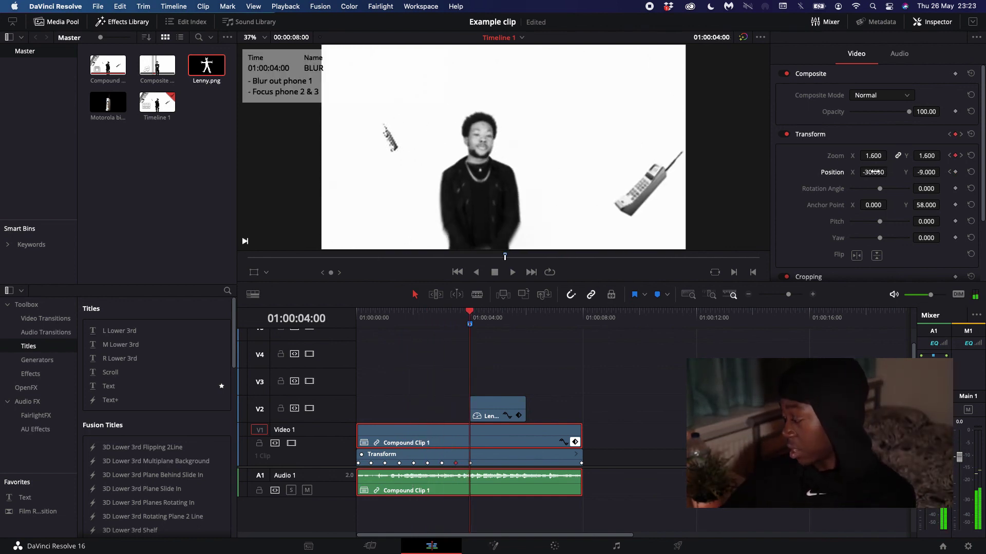
{"action": "left_click_drag", "start_coordinate": [875, 172], "coordinate": [889, 171]}
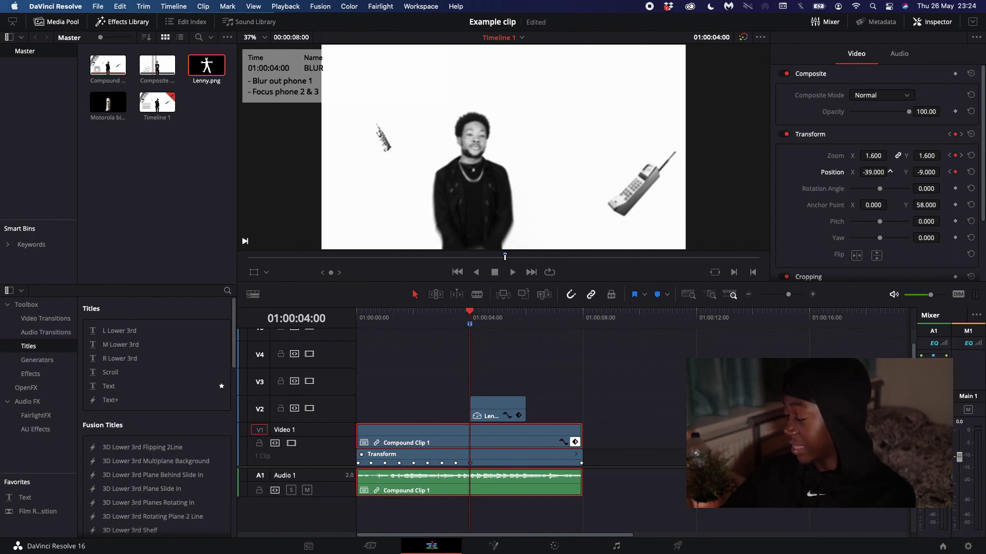
{"action": "left_click_drag", "start_coordinate": [872, 172], "coordinate": [928, 174]}
- Add a position keyframe to the compound clip at 01:00:04:12 with X -52.000
{"action": "key", "text": "space"}
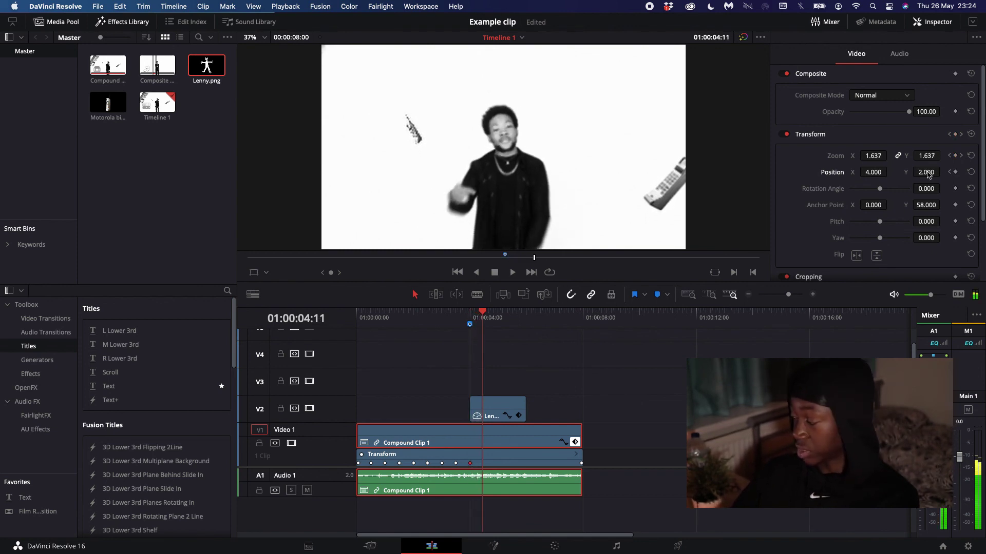
{"action": "key", "text": "Left"}
{"action": "left_click_drag", "start_coordinate": [879, 172], "coordinate": [850, 172]}
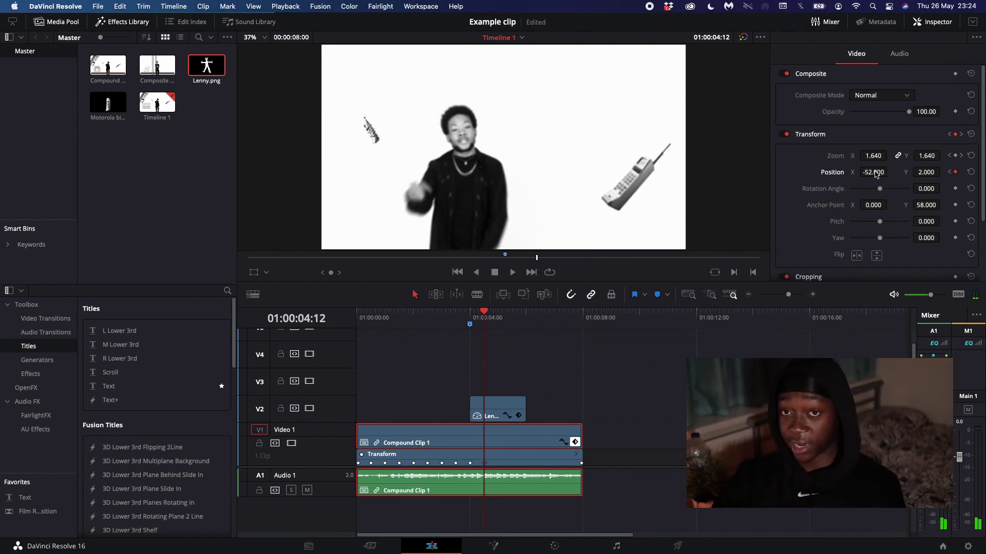
- Keyframe the compound clip's position at 01:00:05:00 with X -9.000 and Y -18.000
{"action": "key", "text": "space"}
{"action": "key", "text": "Right"}
{"action": "key", "text": "Right"}
{"action": "key", "text": "Right"}
{"action": "key", "text": "Right"}
{"action": "key", "text": "Right"}
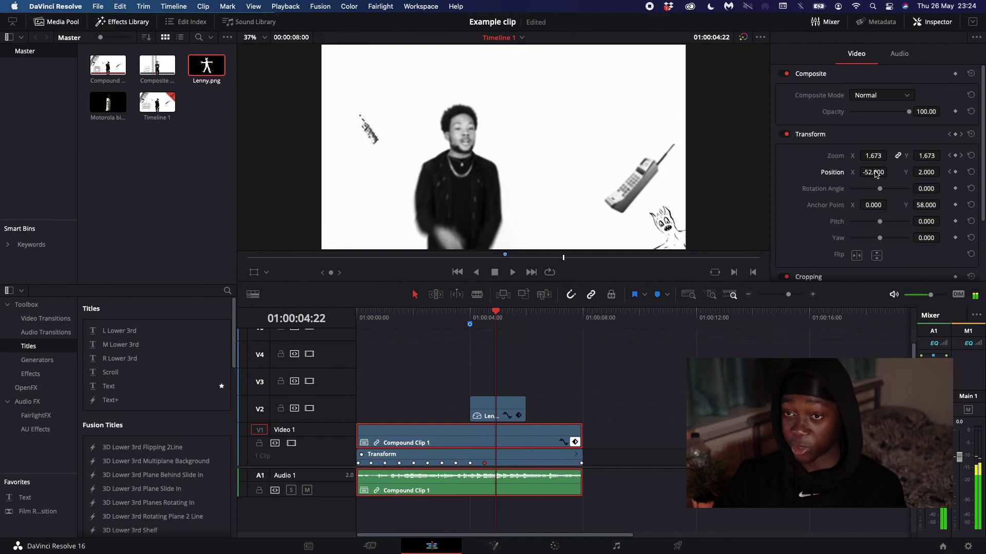
{"action": "key", "text": "Right"}
{"action": "key", "text": "Right"}
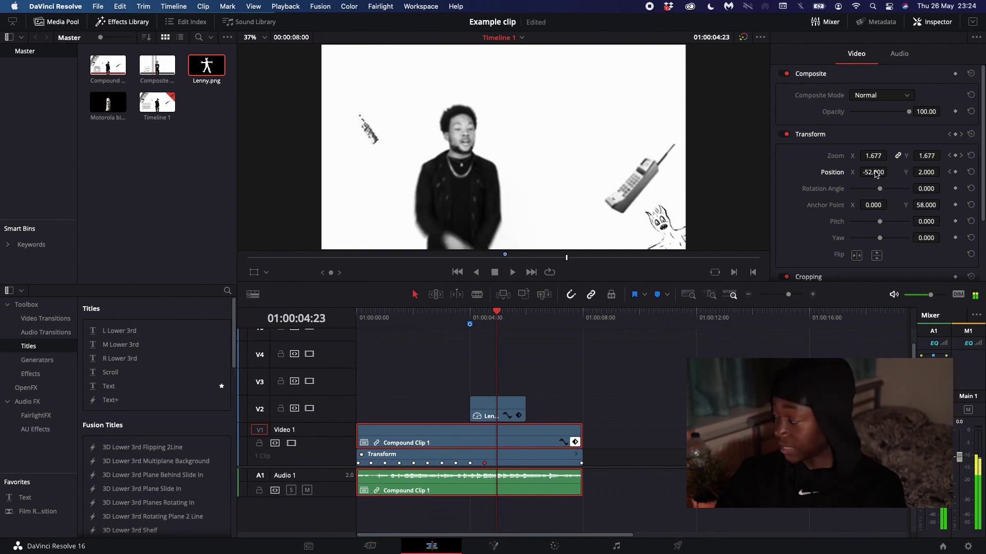
{"action": "left_click_drag", "start_coordinate": [925, 174], "coordinate": [921, 173]}
{"action": "left_click_drag", "start_coordinate": [862, 174], "coordinate": [871, 175]}
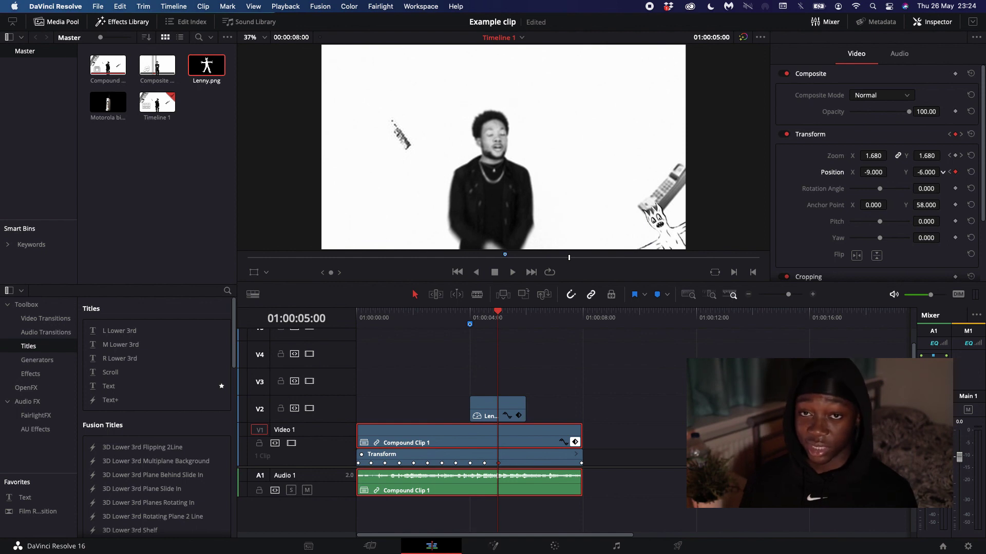
{"action": "left_click_drag", "start_coordinate": [932, 174], "coordinate": [926, 174]}
- Keyframe the compound clip's position at 01:00:05:12, shifting the picture further right and setting Y to -2.000
{"action": "key", "text": "Right"}
{"action": "key", "text": "Right"}
{"action": "key", "text": "Right"}
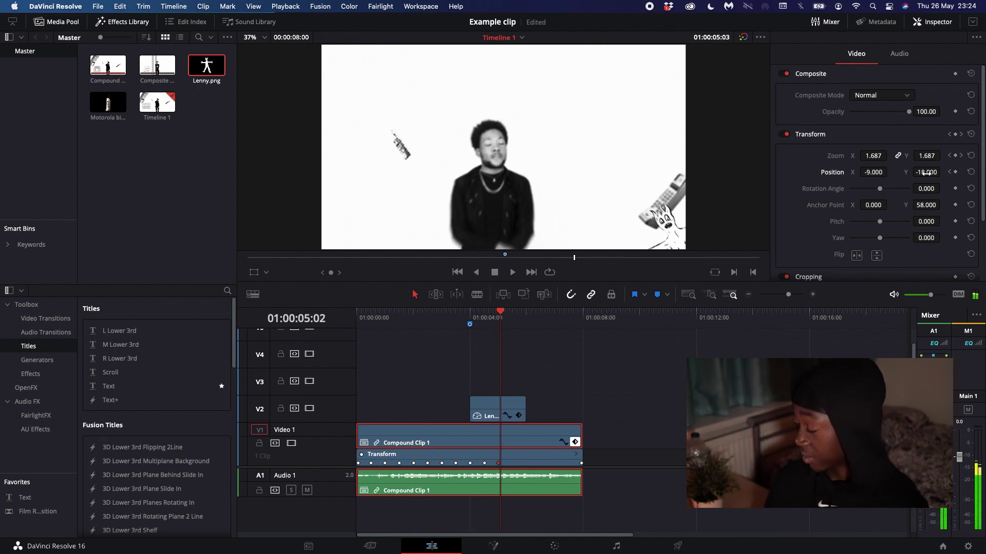
{"action": "key", "text": "Right"}
{"action": "key", "text": "Right"}
{"action": "key", "text": "Right"}
{"action": "key", "text": "Right"}
{"action": "key", "text": "Right"}
{"action": "key", "text": "Right"}
{"action": "key", "text": "Right"}
{"action": "key", "text": "Right"}
{"action": "key", "text": "Right"}
{"action": "key", "text": "Right"}
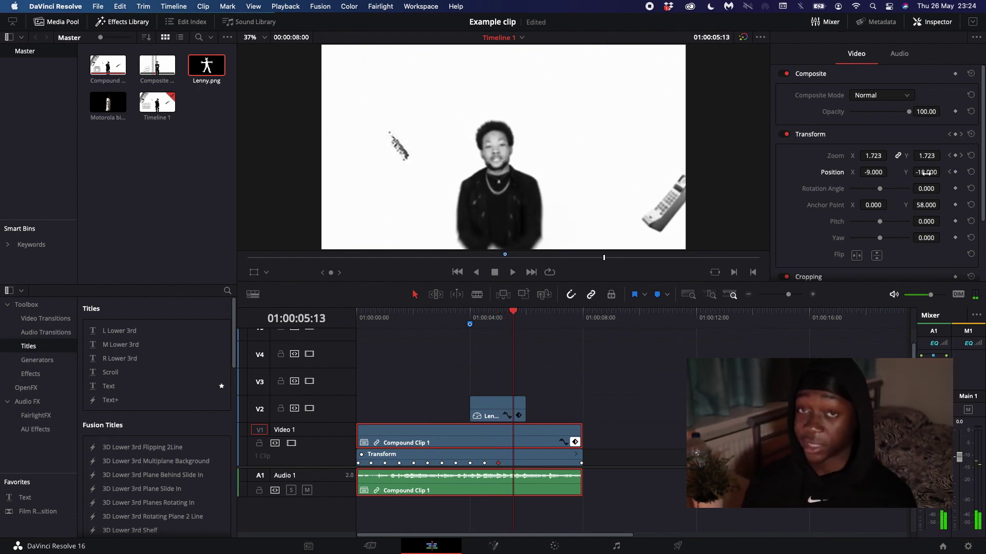
{"action": "key", "text": "Left"}
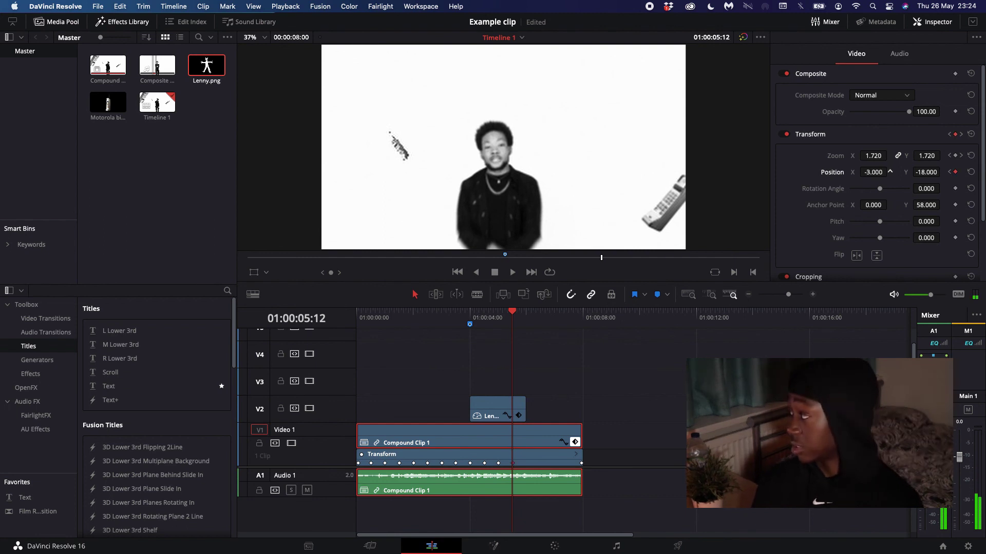
{"action": "left_click_drag", "start_coordinate": [861, 172], "coordinate": [876, 172]}
- Return the compound clip's position to X 0.000 and Y 0.000 with a keyframe at 01:00:06:00
{"action": "key", "text": "Down"}
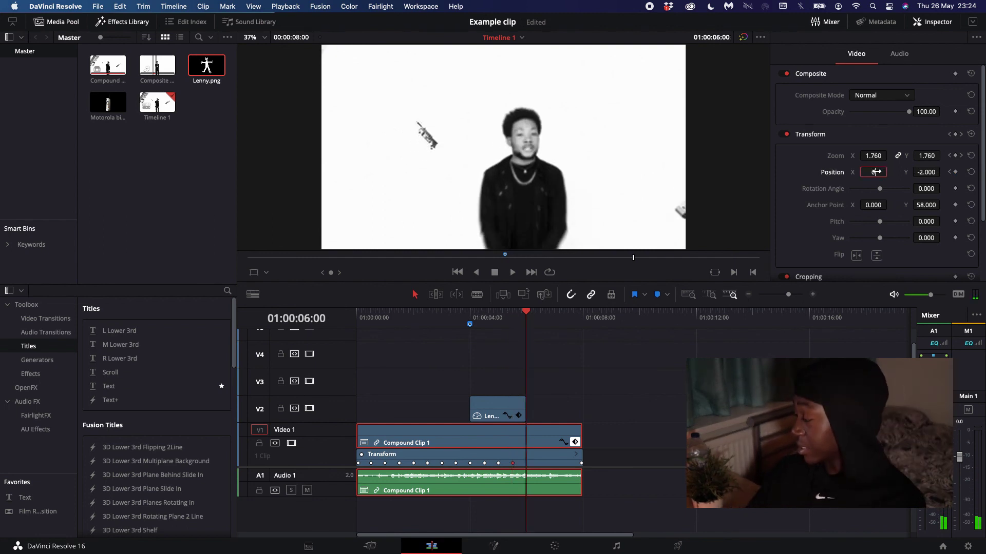
{"action": "key", "text": "Return"}
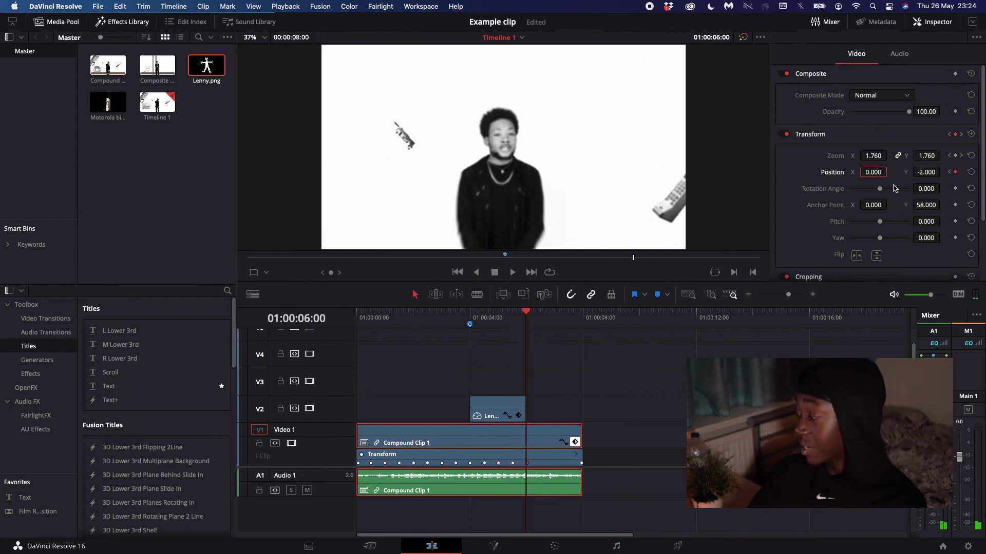
{"action": "left_click", "coordinate": [927, 173]}
{"action": "type", "text": "0"}
{"action": "key", "text": "Return"}
- Inspect the compound clip's Position Y keyframe curve and close its curve and keyframe displays on the timeline
{"action": "left_click", "coordinate": [573, 455]}
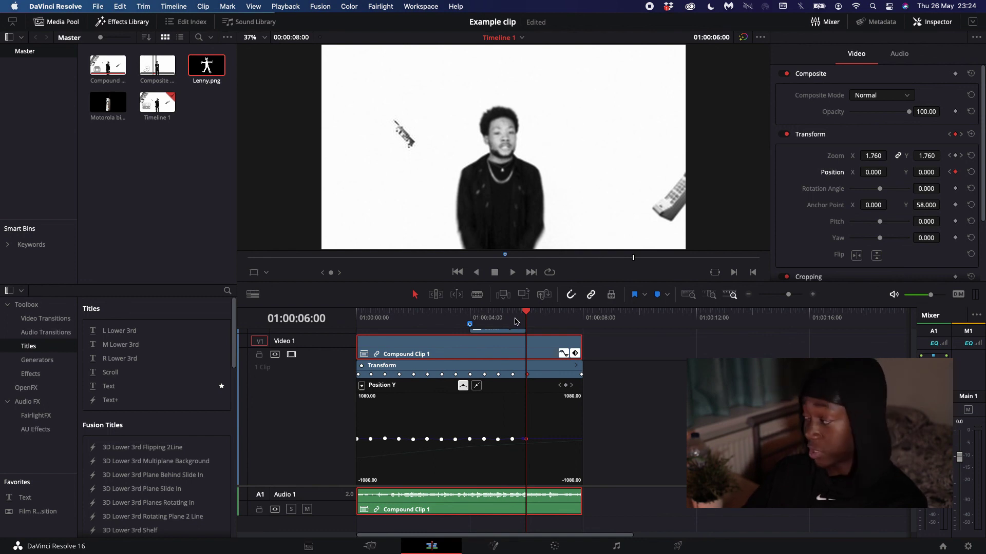
{"action": "left_click", "coordinate": [562, 353]}
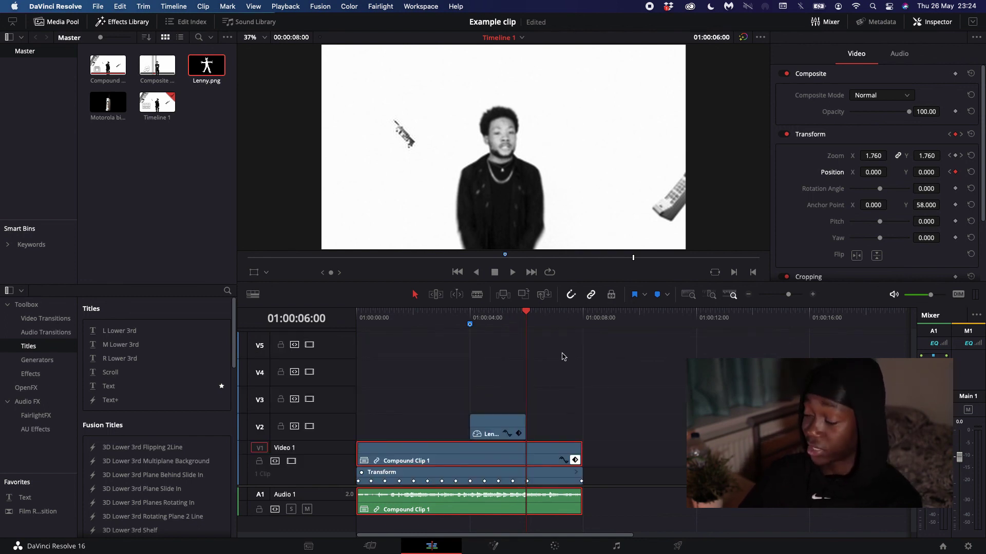
{"action": "left_click", "coordinate": [573, 460]}
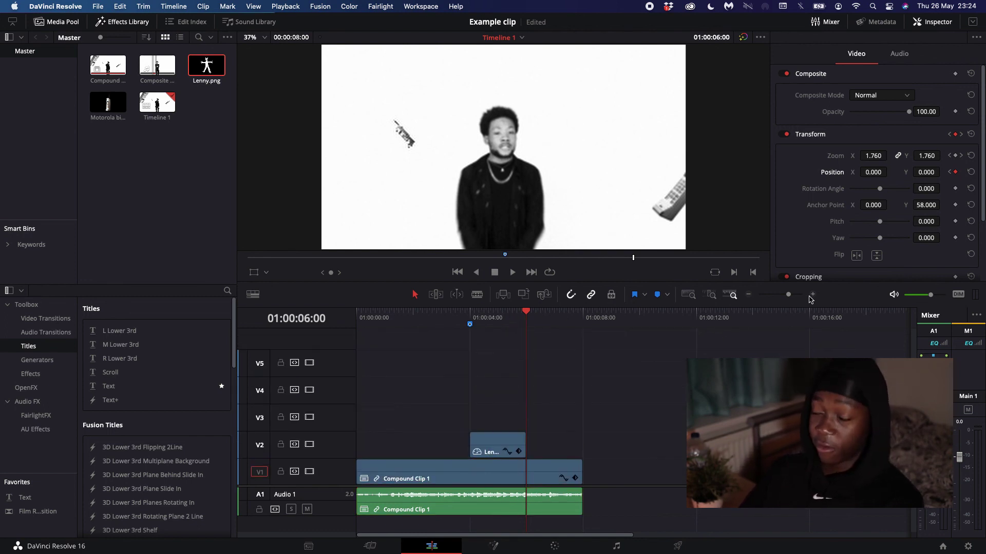